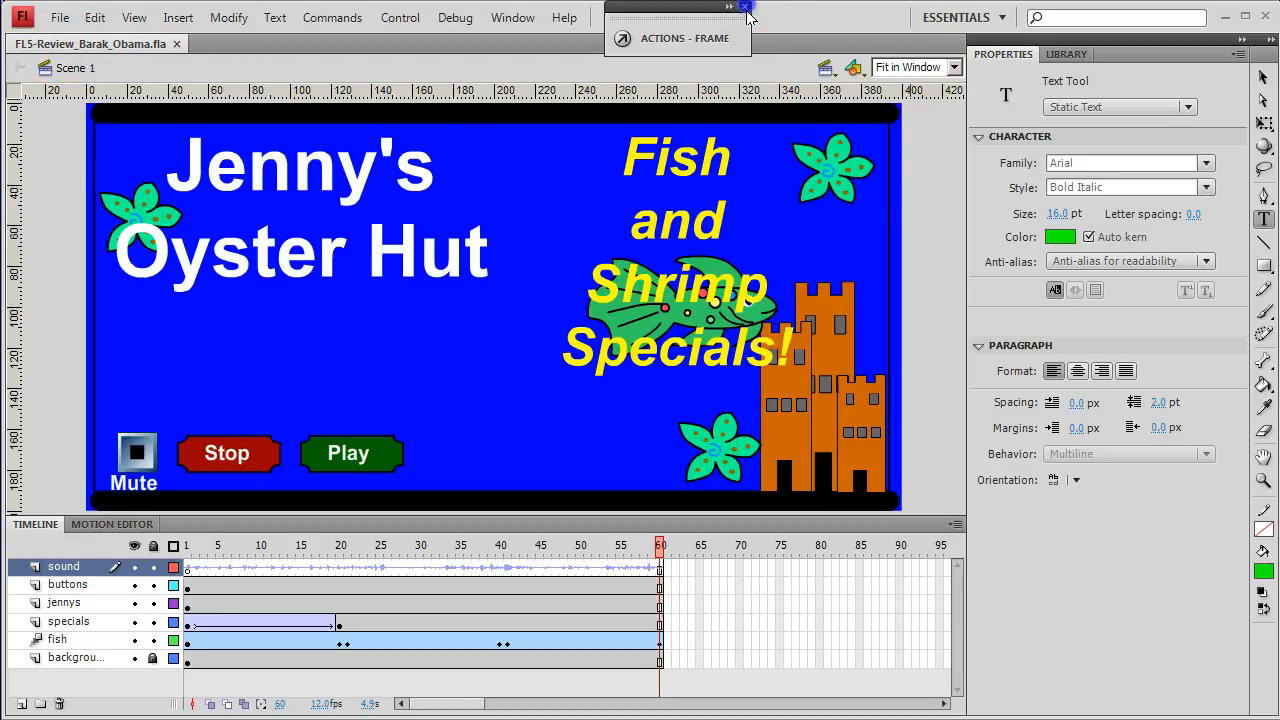
Recolour the small black square in the Mute button's Up state to bright green, and return to Scene 1.
{"action": "left_click", "coordinate": [955, 67]}
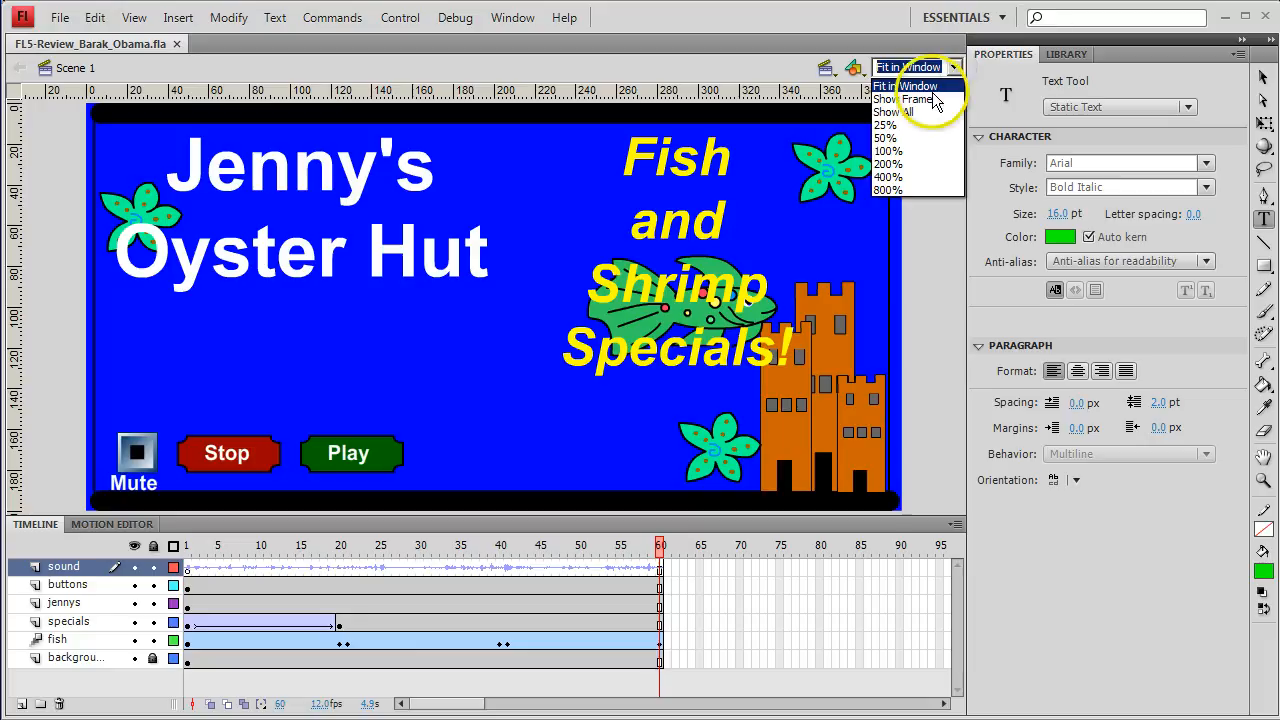
{"action": "left_click", "coordinate": [918, 87]}
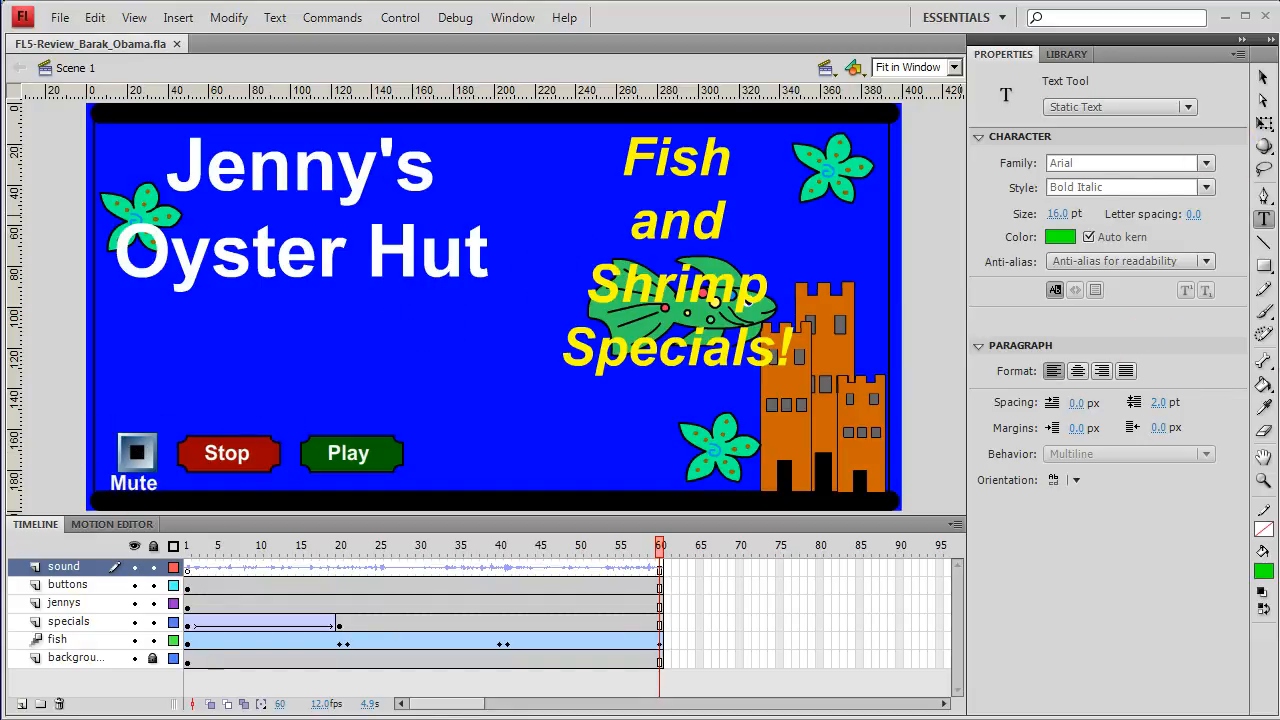
{"action": "left_click", "coordinate": [1261, 78]}
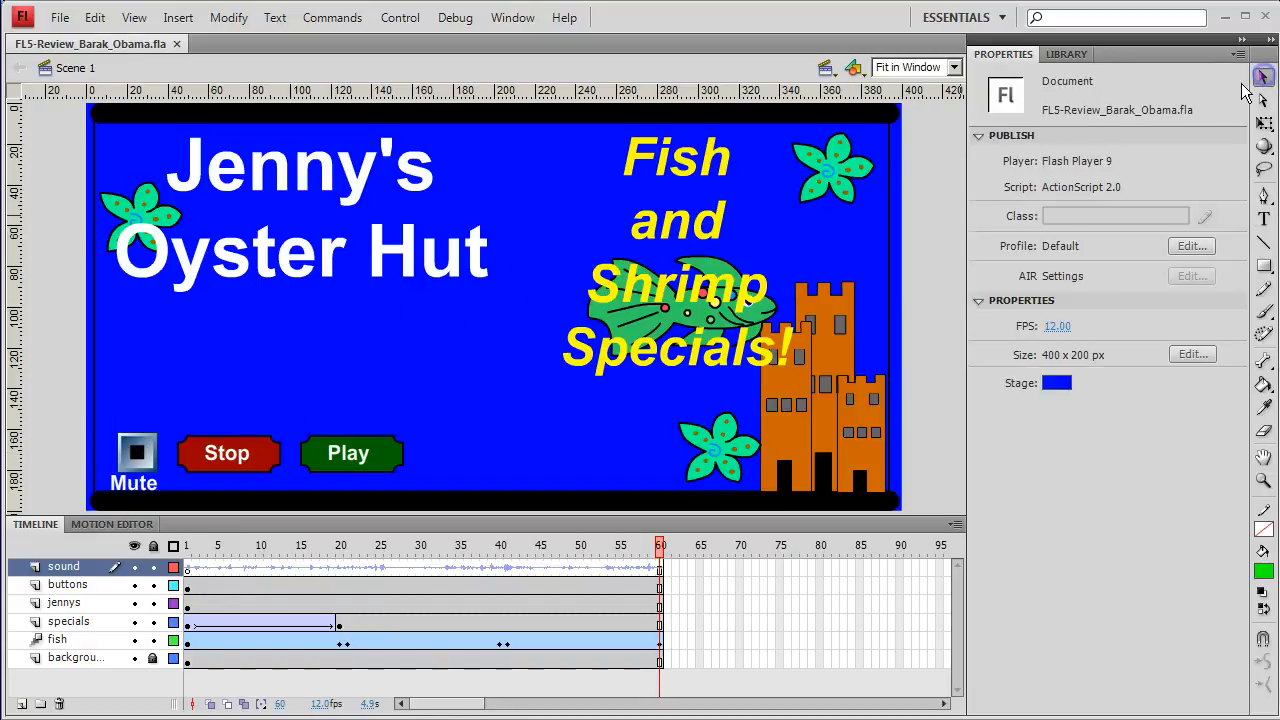
{"action": "double_click", "coordinate": [141, 456]}
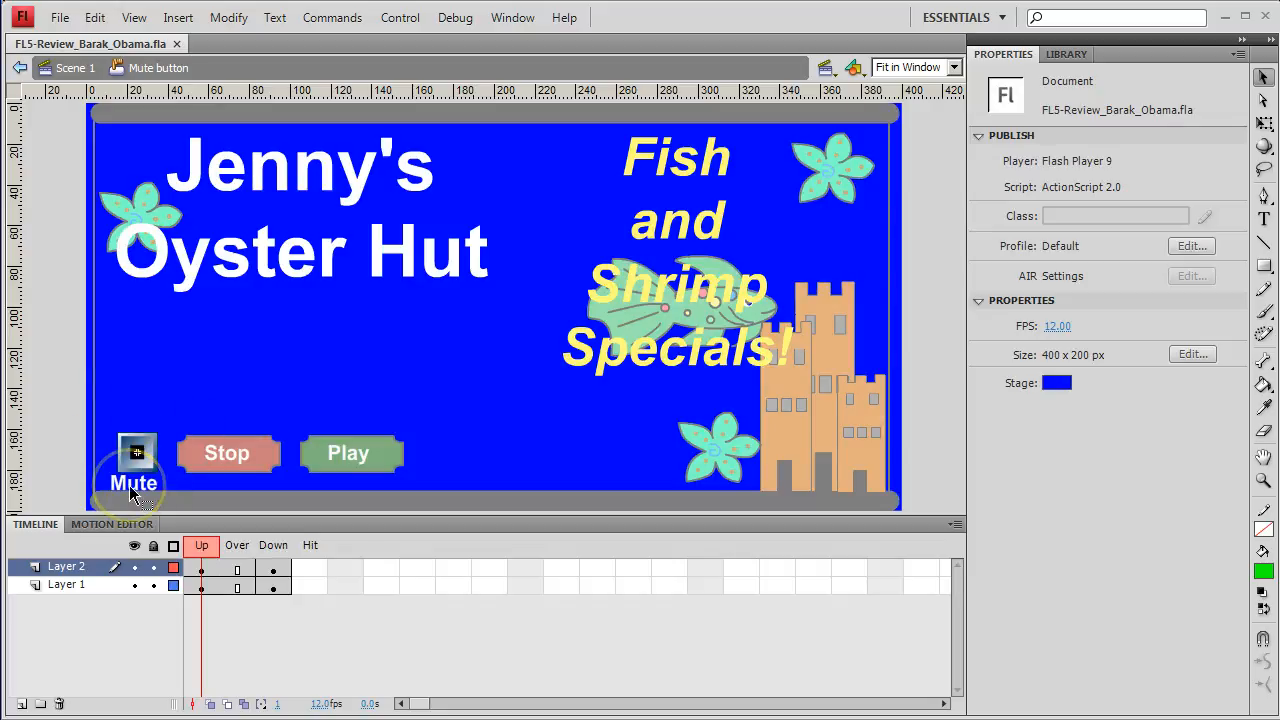
{"action": "left_click", "coordinate": [134, 453]}
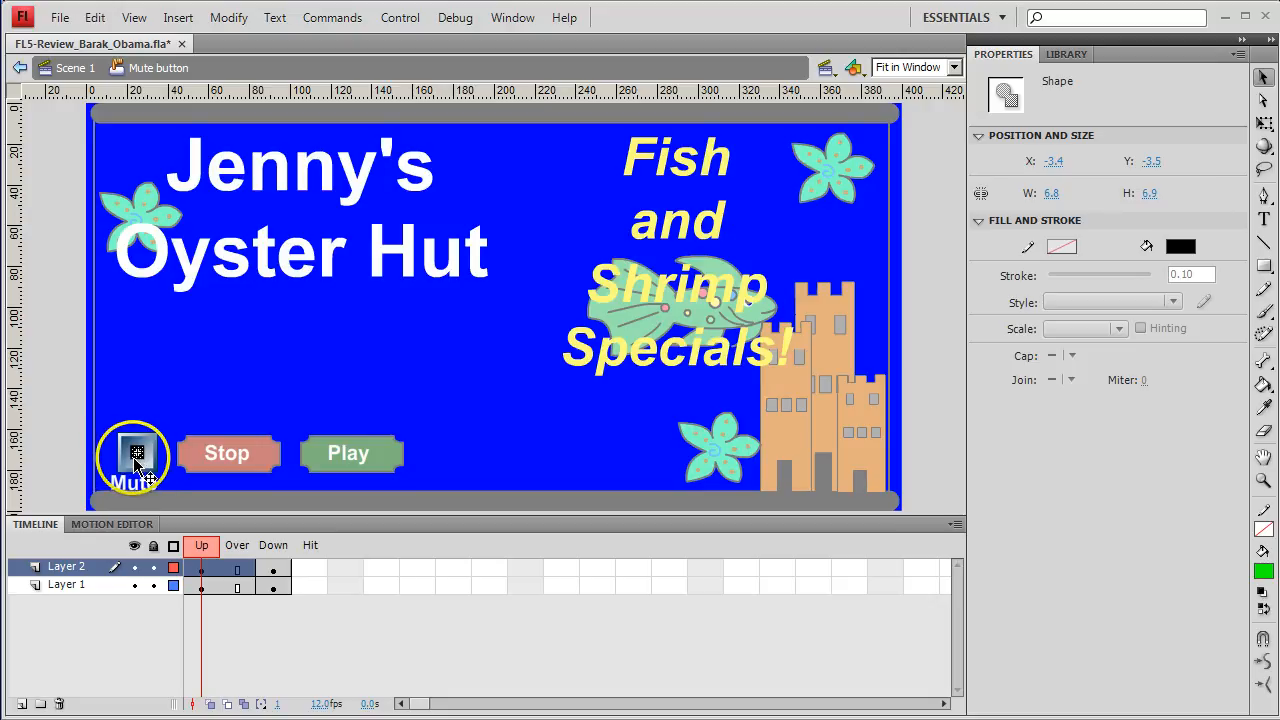
{"action": "left_click", "coordinate": [1180, 246]}
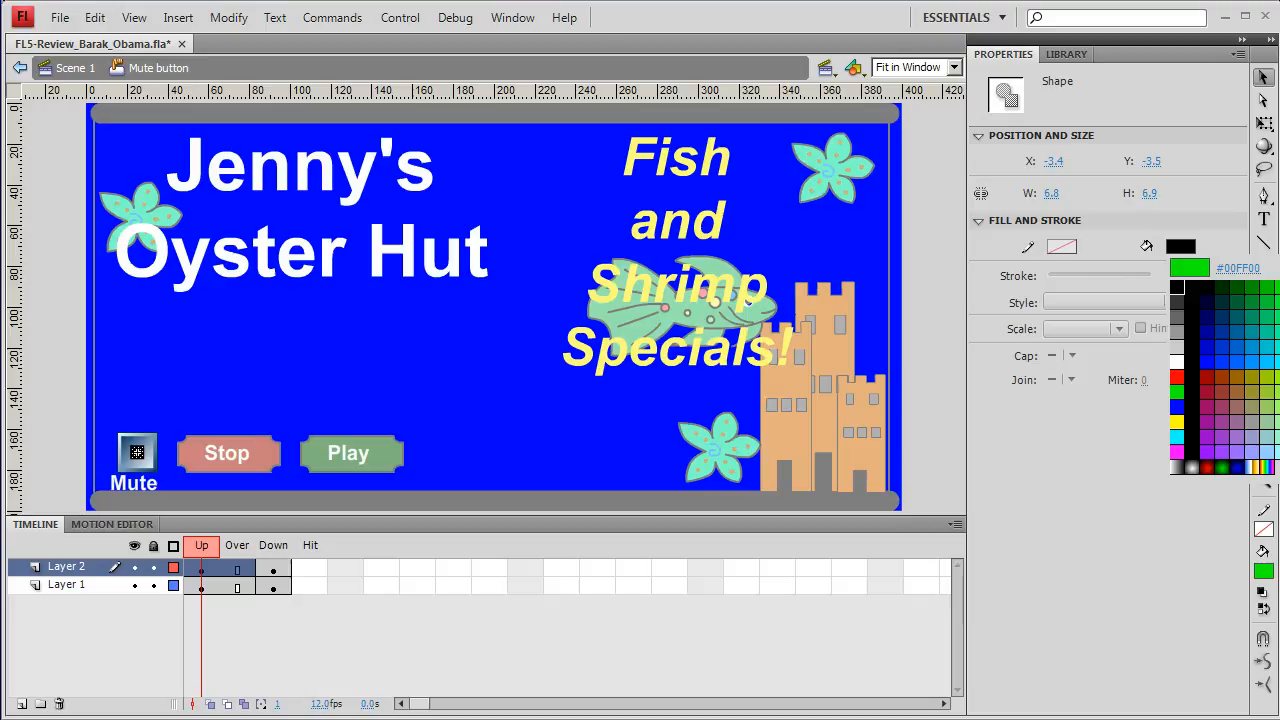
{"action": "left_click", "coordinate": [1176, 391]}
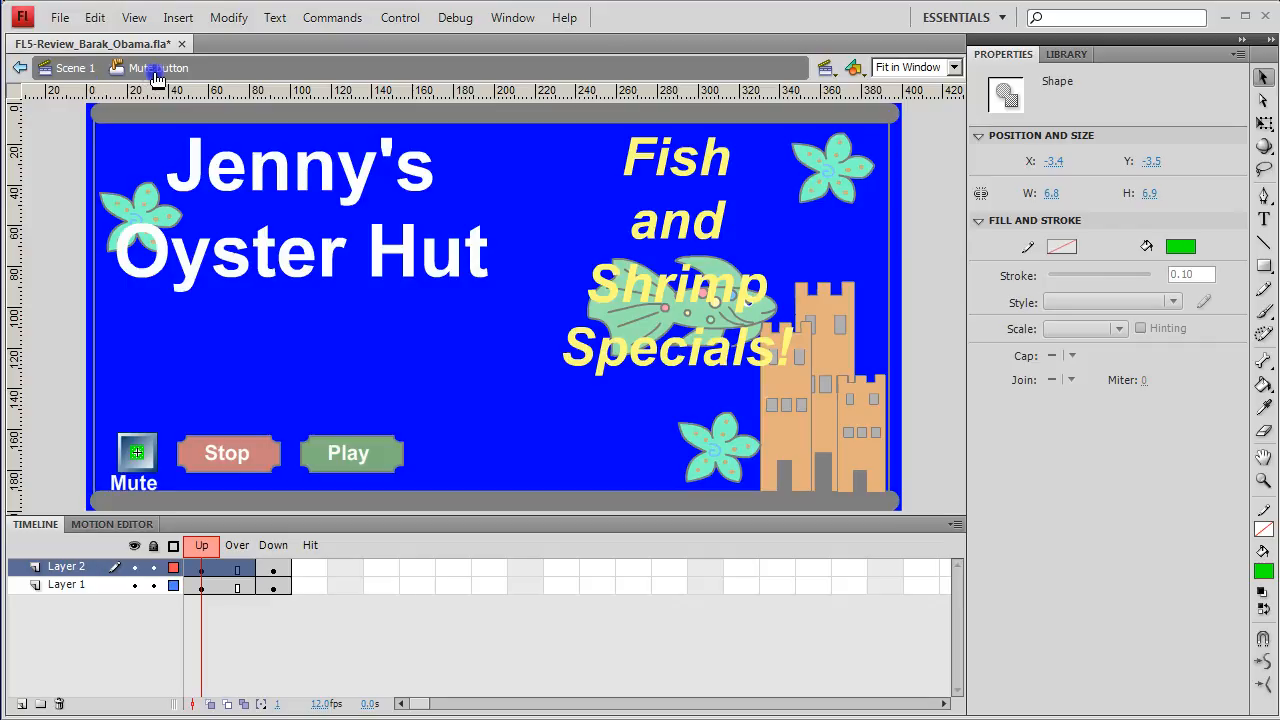
{"action": "left_click", "coordinate": [75, 67]}
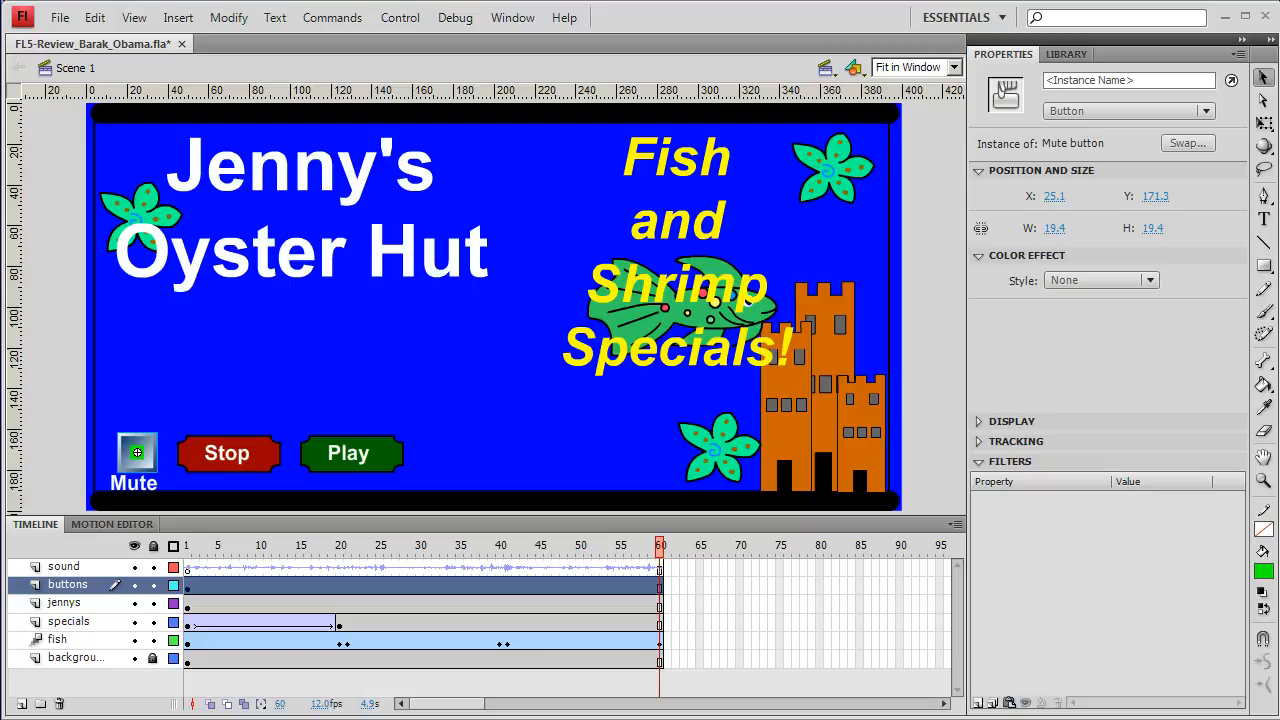
Use Script Assist to give the Mute button a stopAllSounds action on release, and clear the Actions panel off the stage.
{"action": "left_click", "coordinate": [513, 20]}
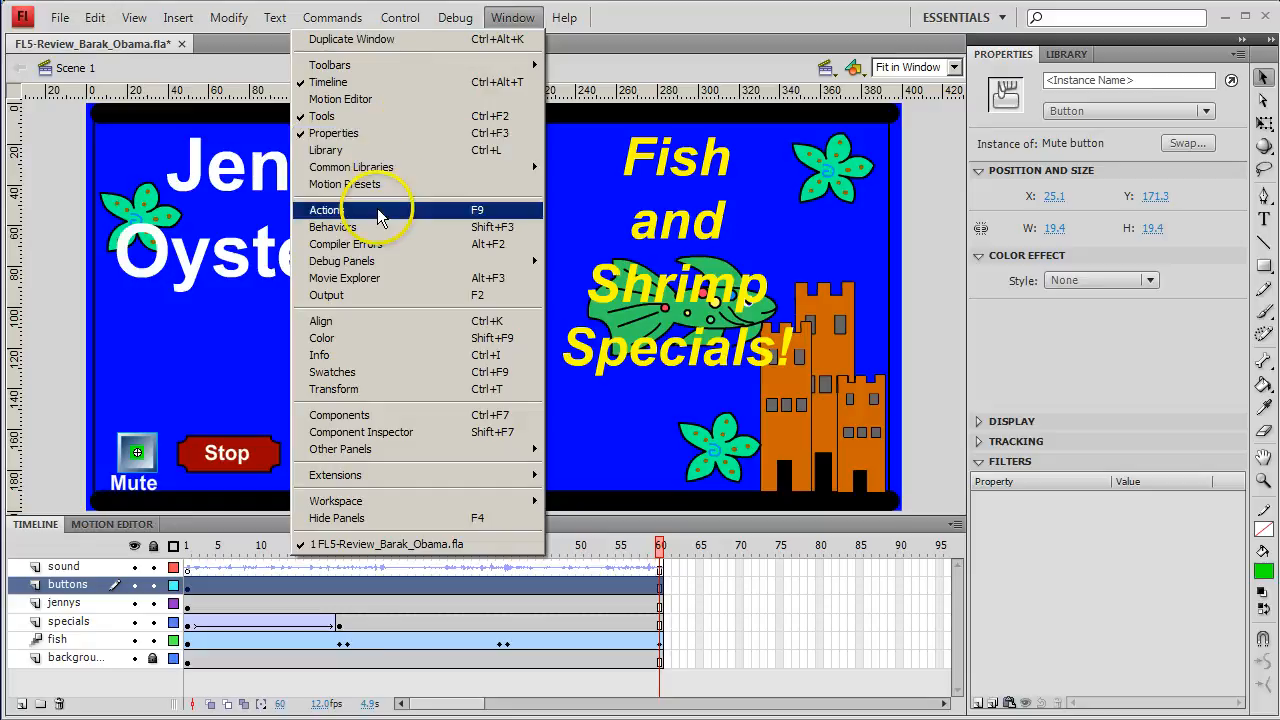
{"action": "left_click", "coordinate": [476, 212]}
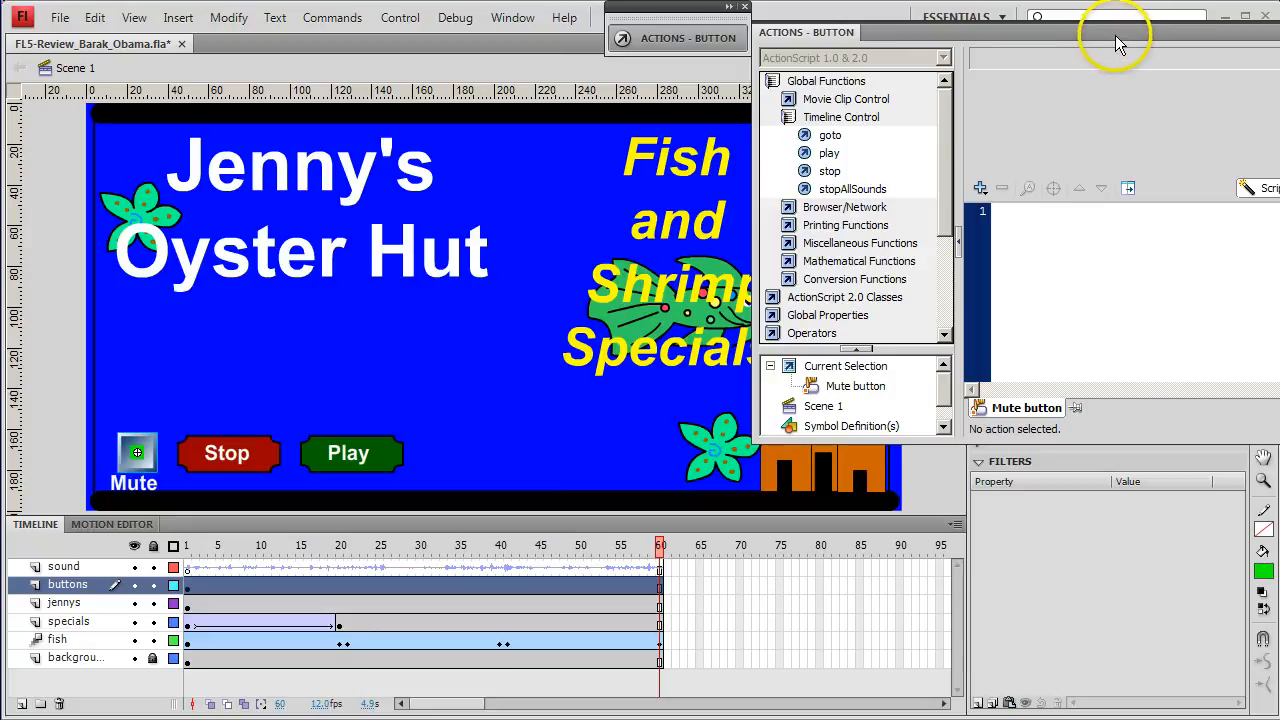
{"action": "left_click_drag", "start_coordinate": [1080, 36], "coordinate": [789, 167]}
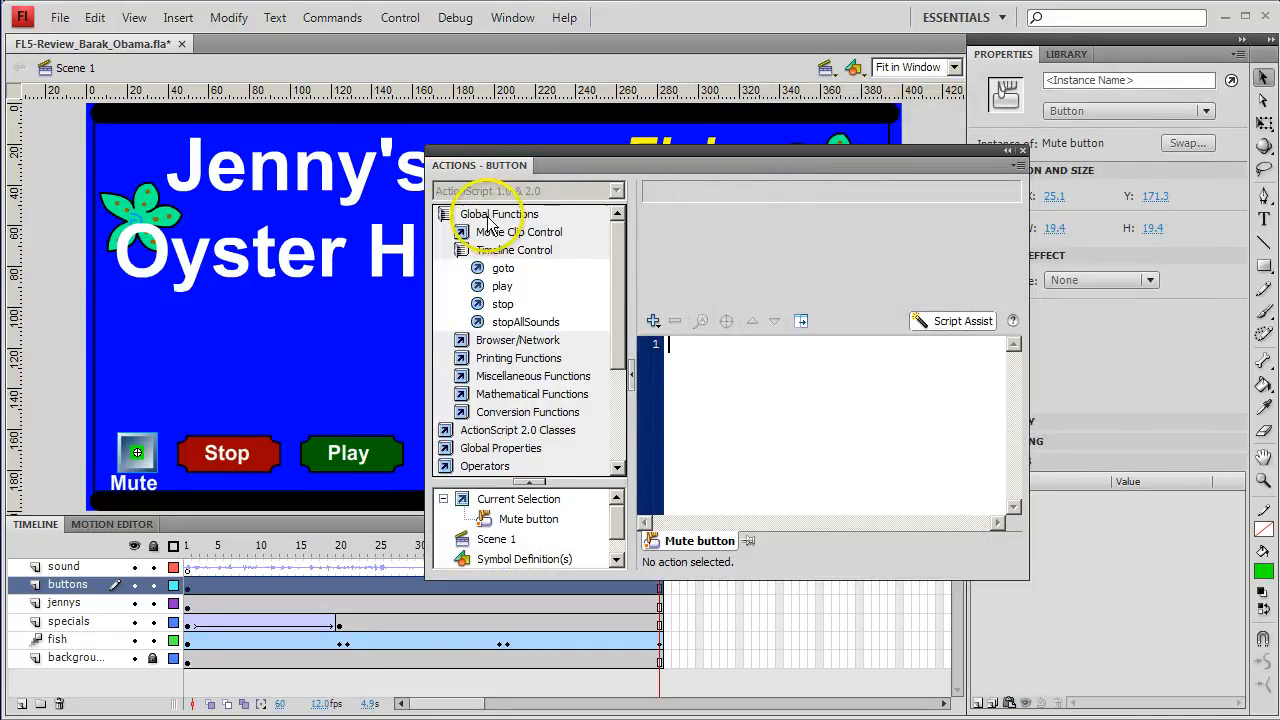
{"action": "left_click", "coordinate": [445, 216]}
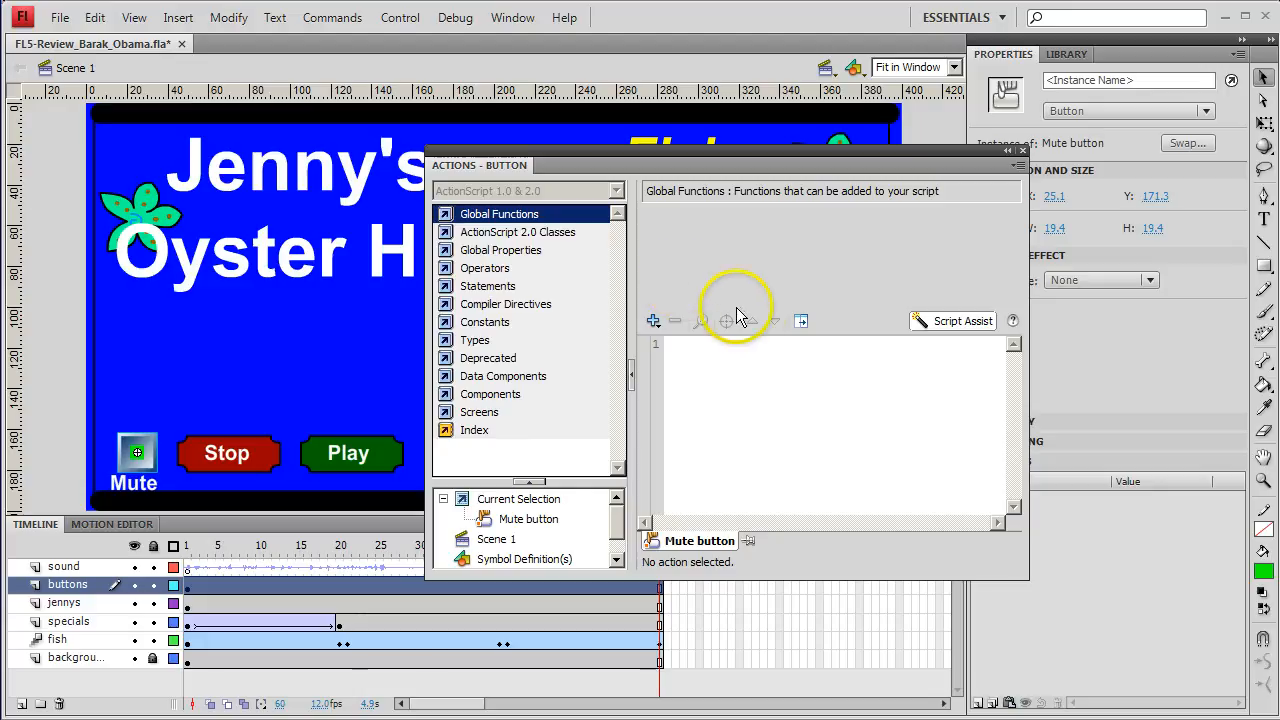
{"action": "left_click", "coordinate": [955, 321]}
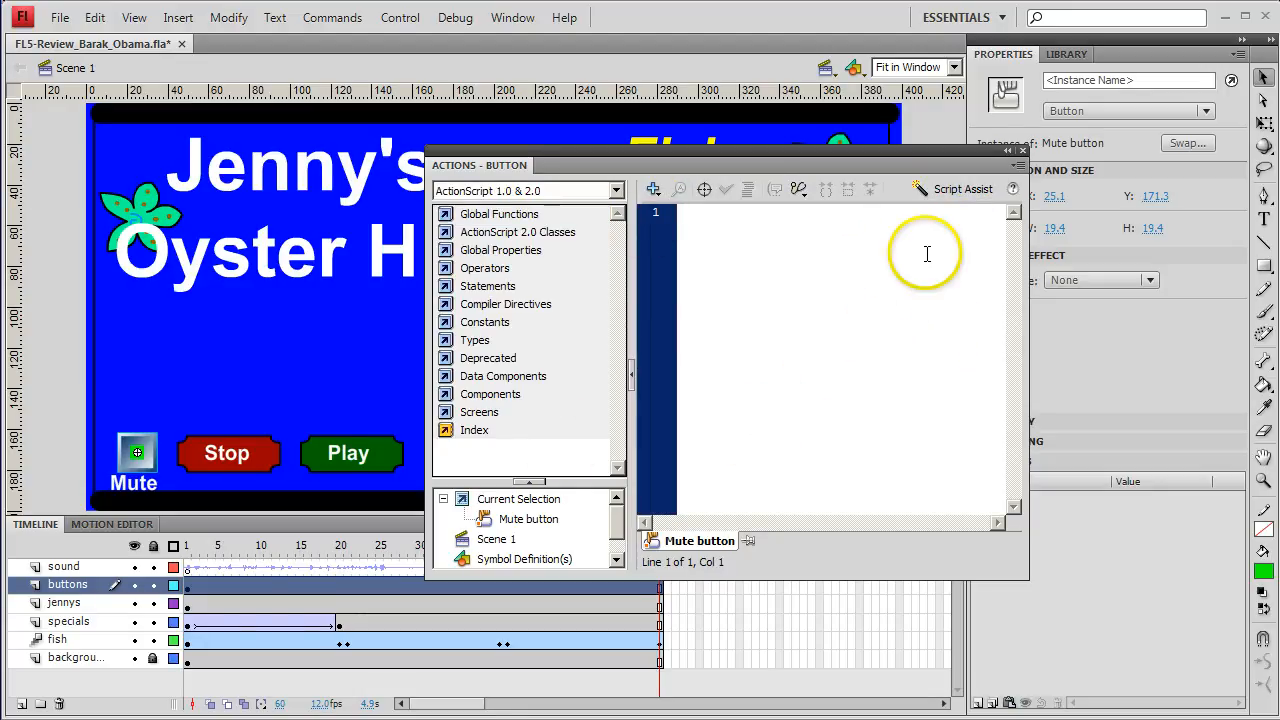
{"action": "left_click", "coordinate": [955, 190]}
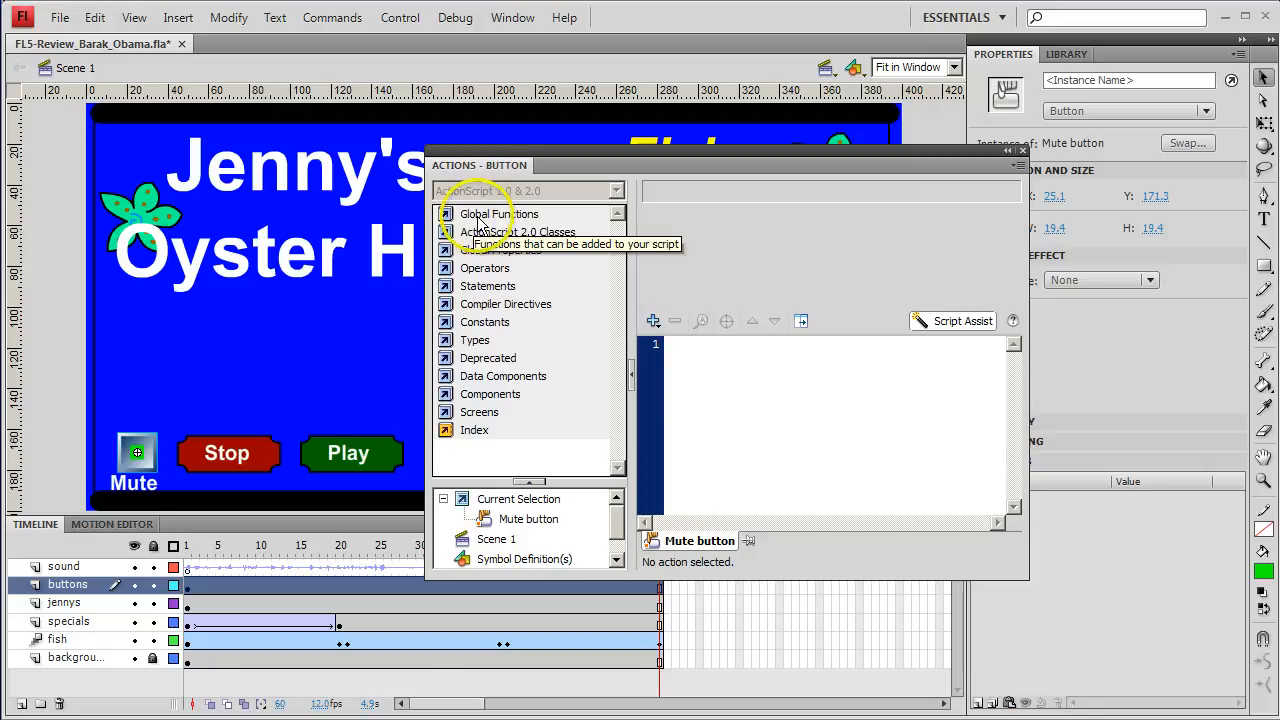
{"action": "left_click", "coordinate": [446, 216]}
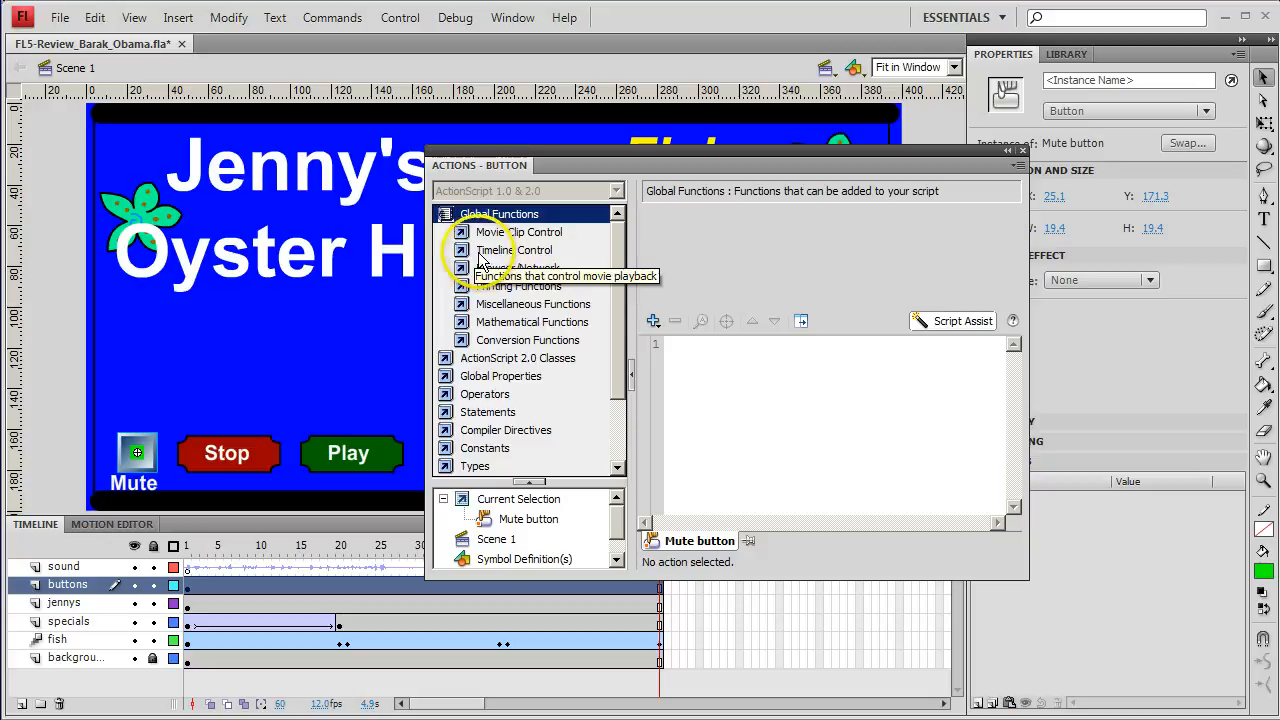
{"action": "left_click", "coordinate": [462, 252]}
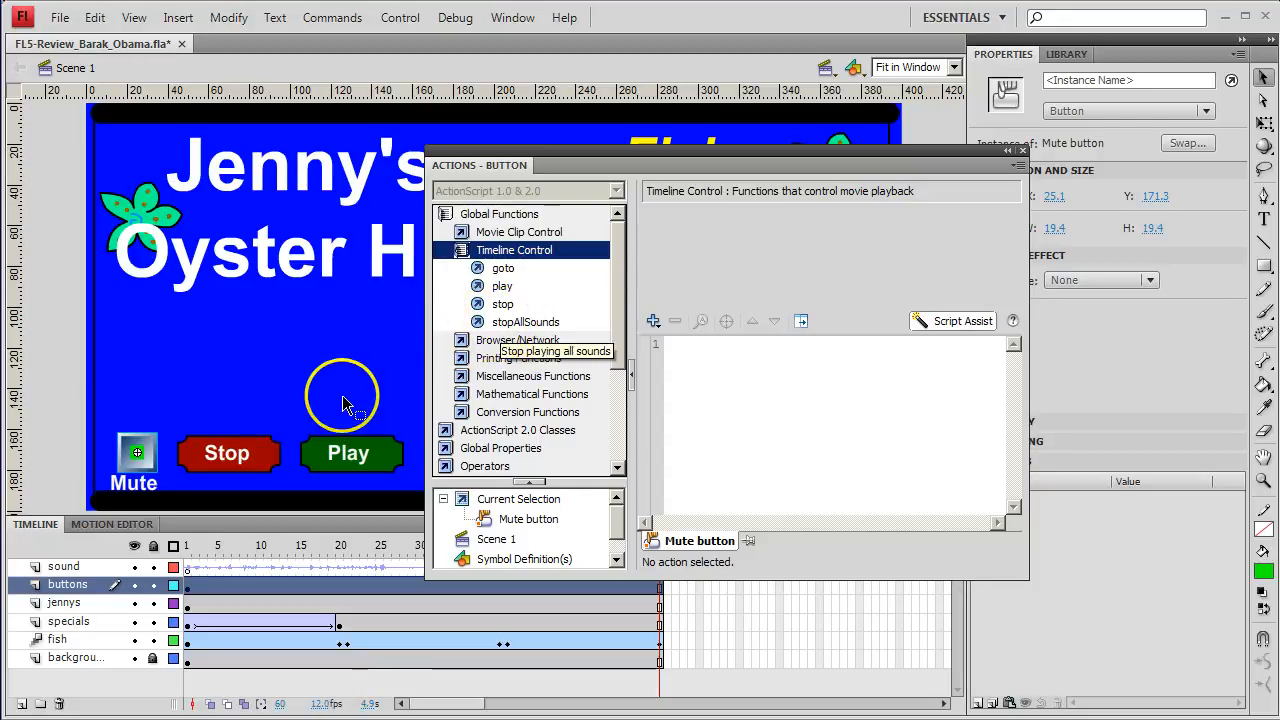
{"action": "double_click", "coordinate": [490, 323]}
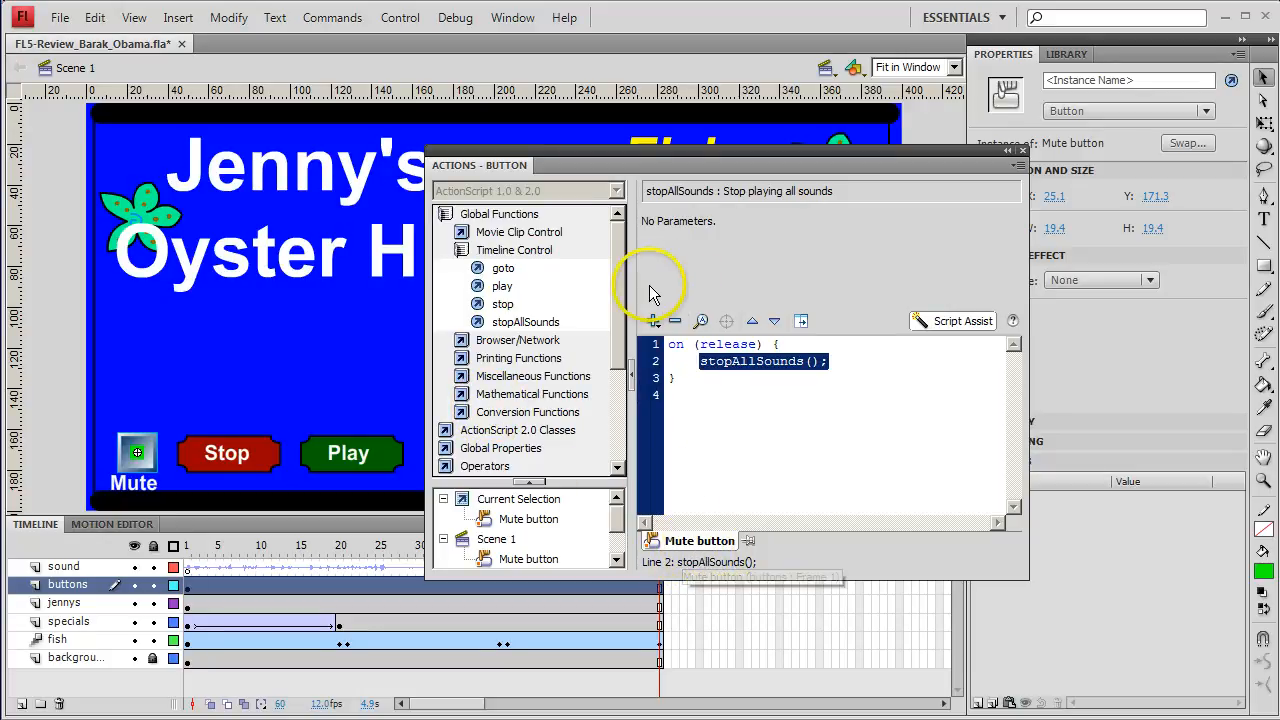
{"action": "double_click", "coordinate": [552, 160]}
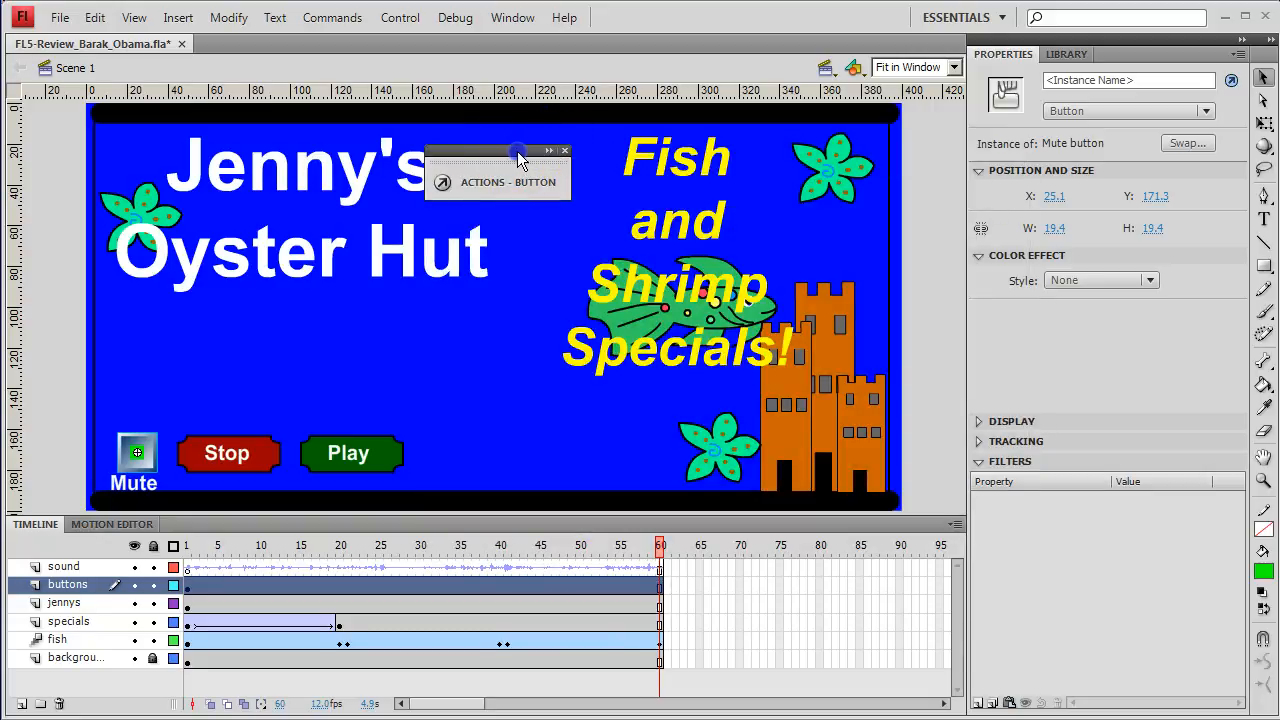
{"action": "left_click_drag", "start_coordinate": [517, 151], "coordinate": [705, 12]}
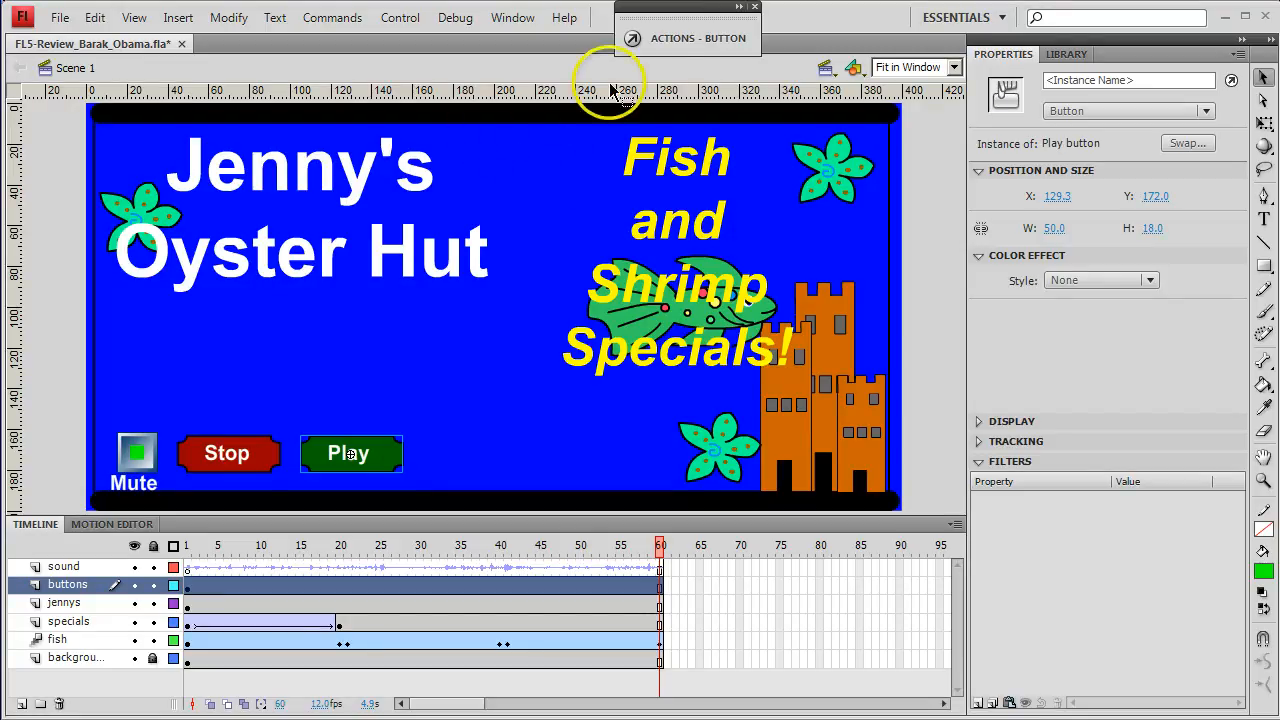
Give the Play button a play action from the Timeline Control functions that runs on release.
{"action": "left_click", "coordinate": [670, 38]}
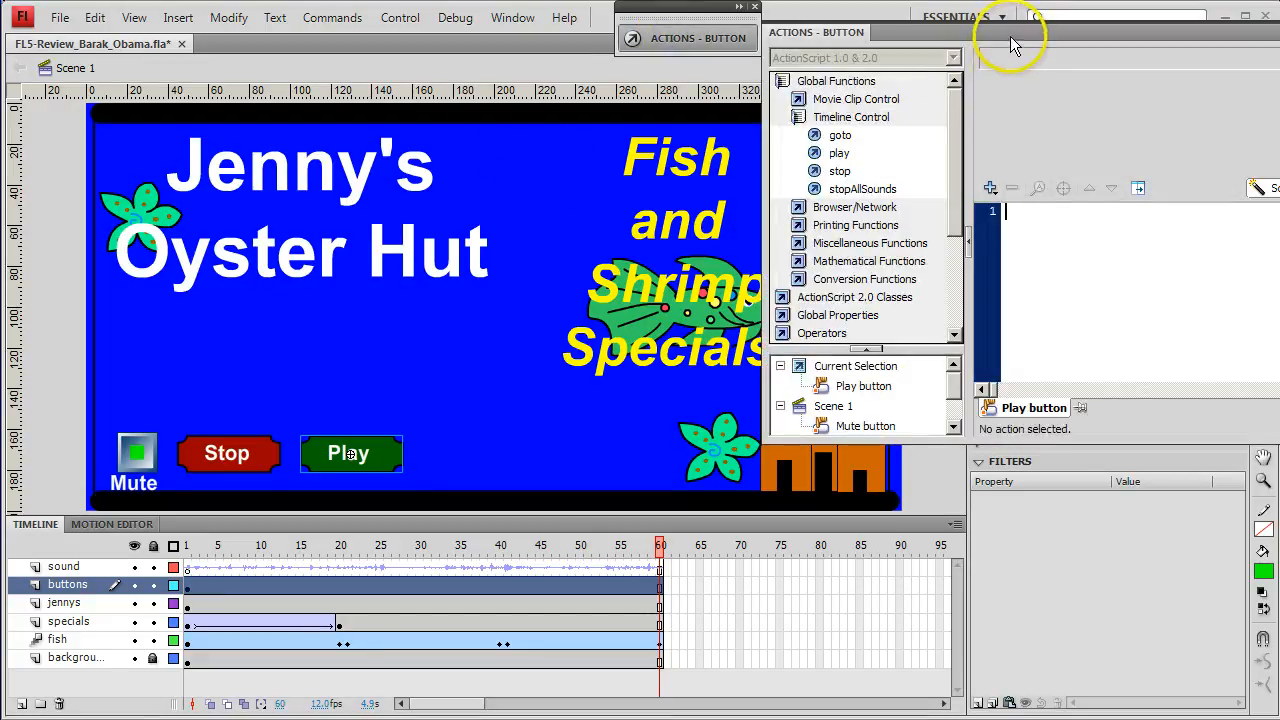
{"action": "left_click_drag", "start_coordinate": [1006, 40], "coordinate": [735, 208]}
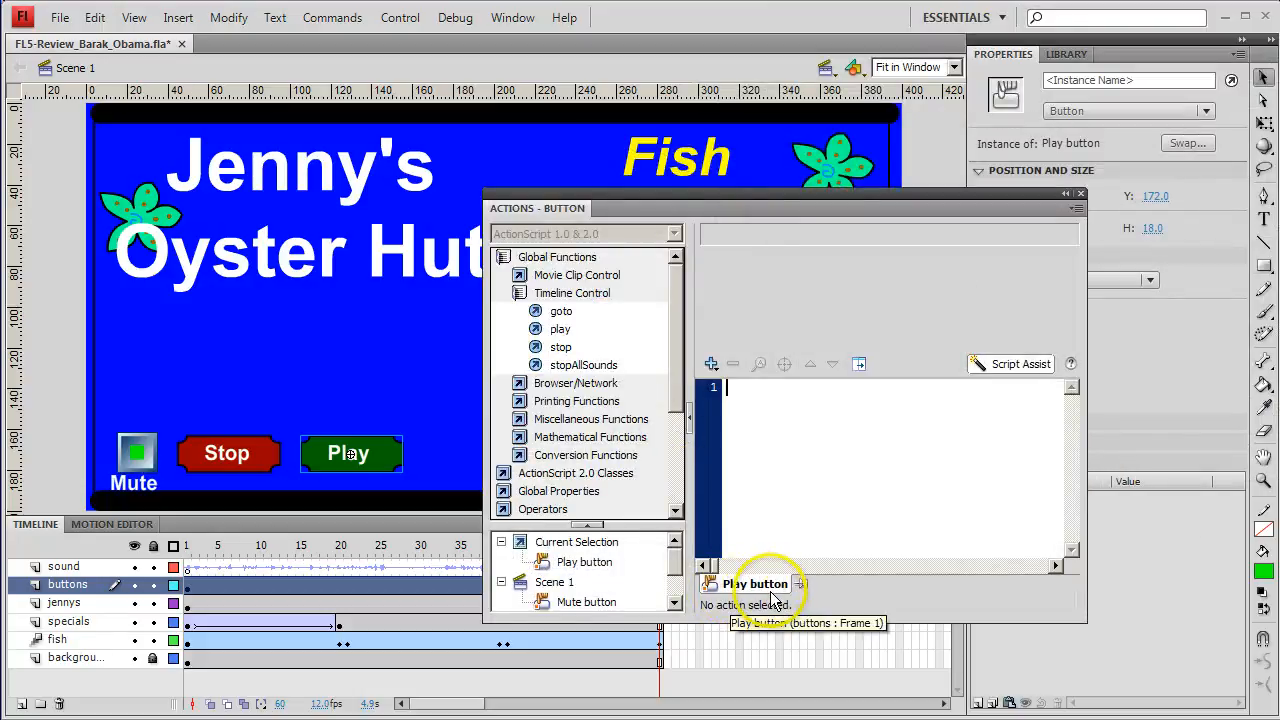
{"action": "left_click", "coordinate": [558, 330]}
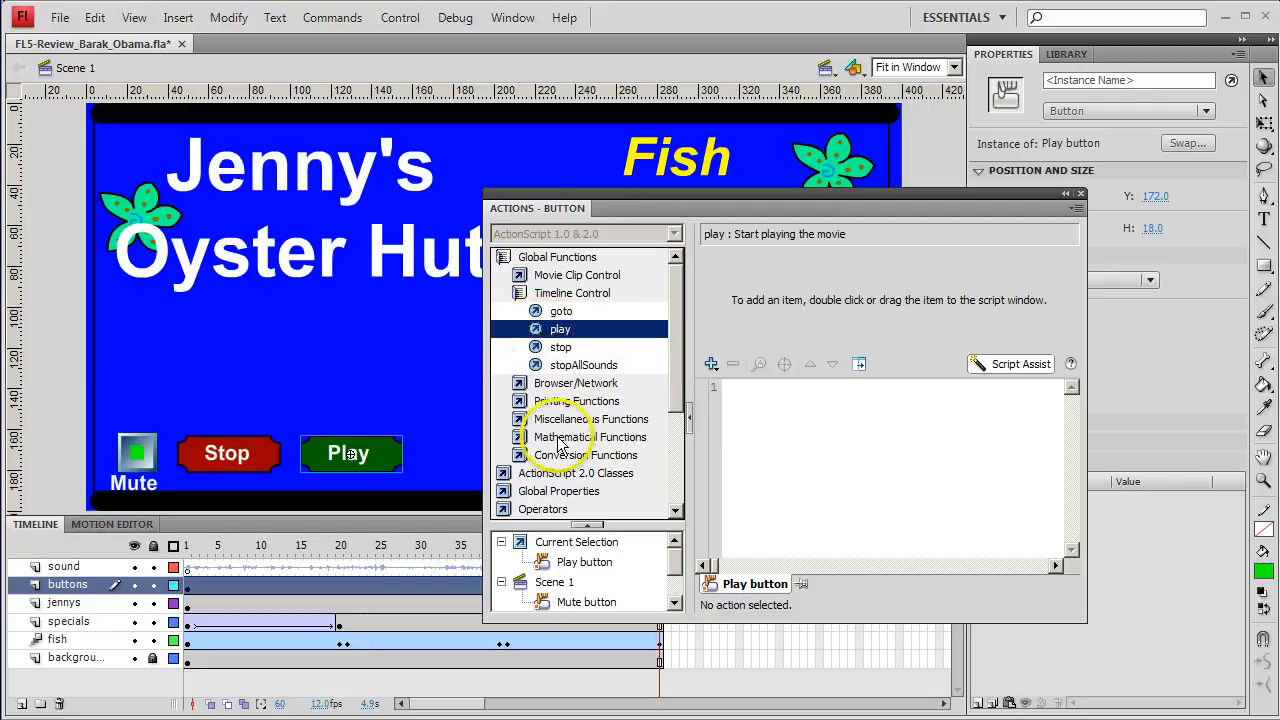
{"action": "double_click", "coordinate": [557, 330]}
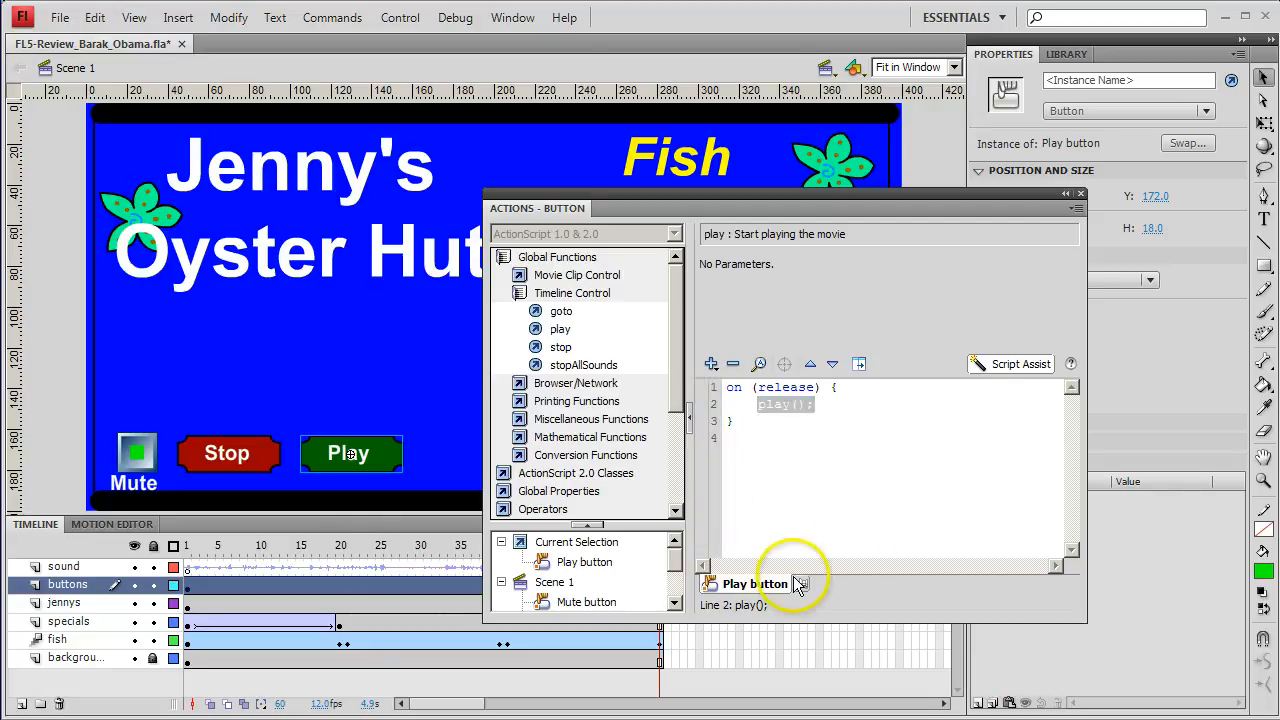
Give the Stop button a stop action that runs on release, and collapse the Actions panel away from the stage.
{"action": "left_click", "coordinate": [225, 453]}
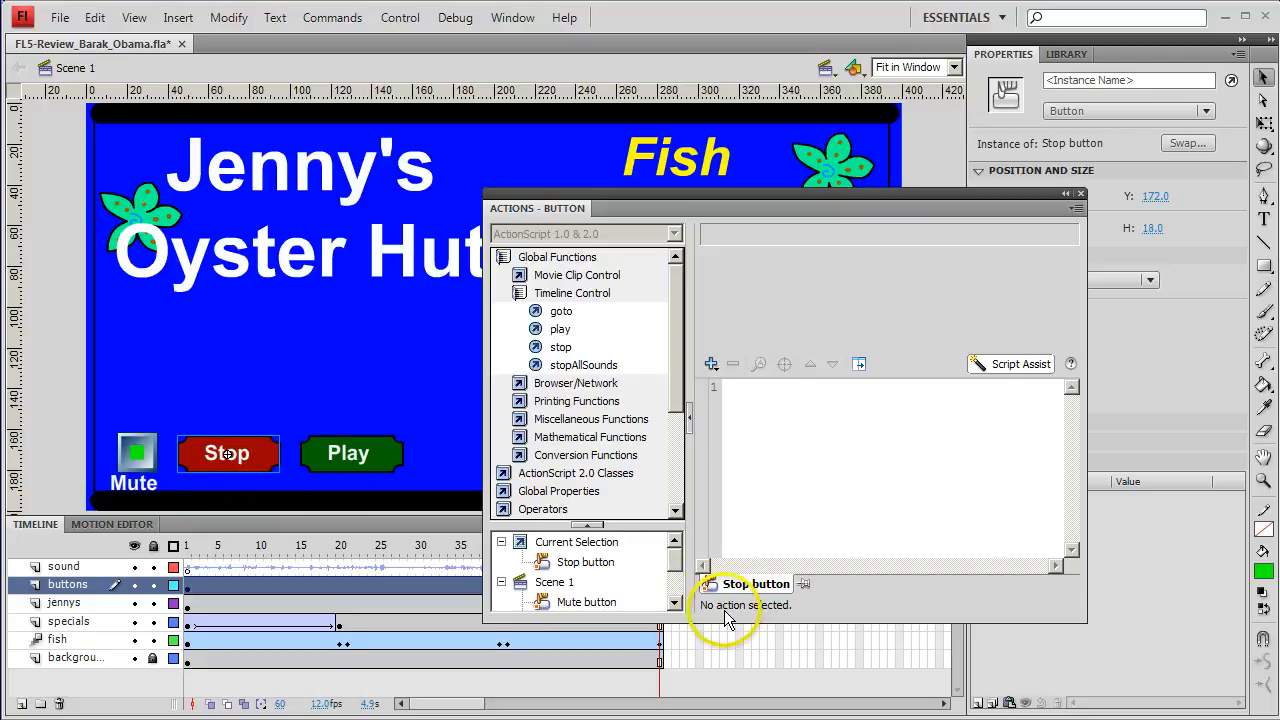
{"action": "double_click", "coordinate": [560, 347]}
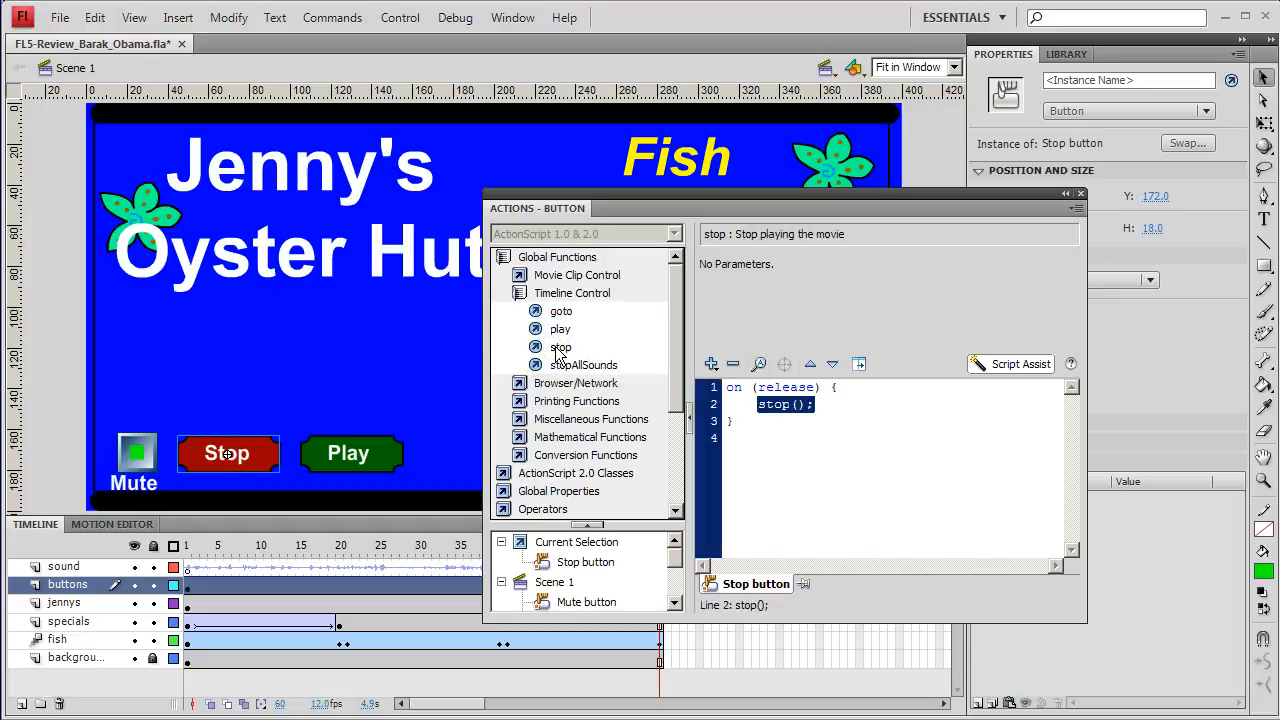
{"action": "left_click", "coordinate": [740, 584]}
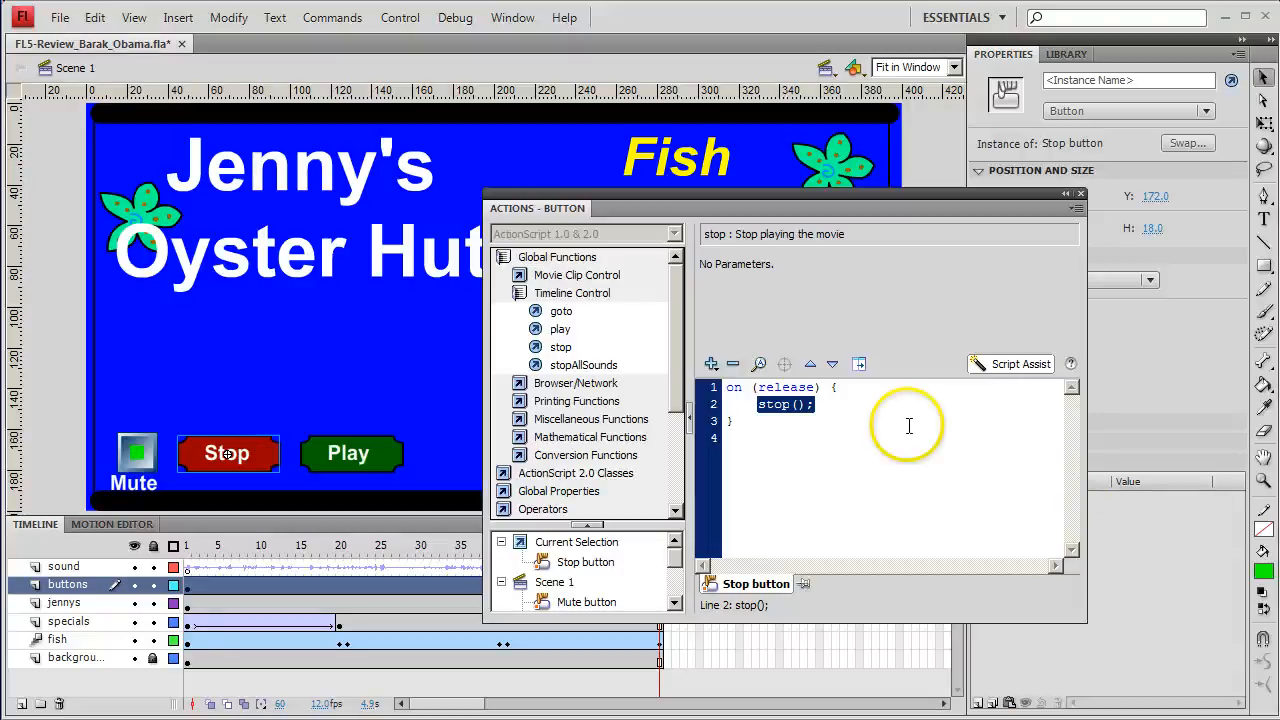
{"action": "double_click", "coordinate": [631, 192]}
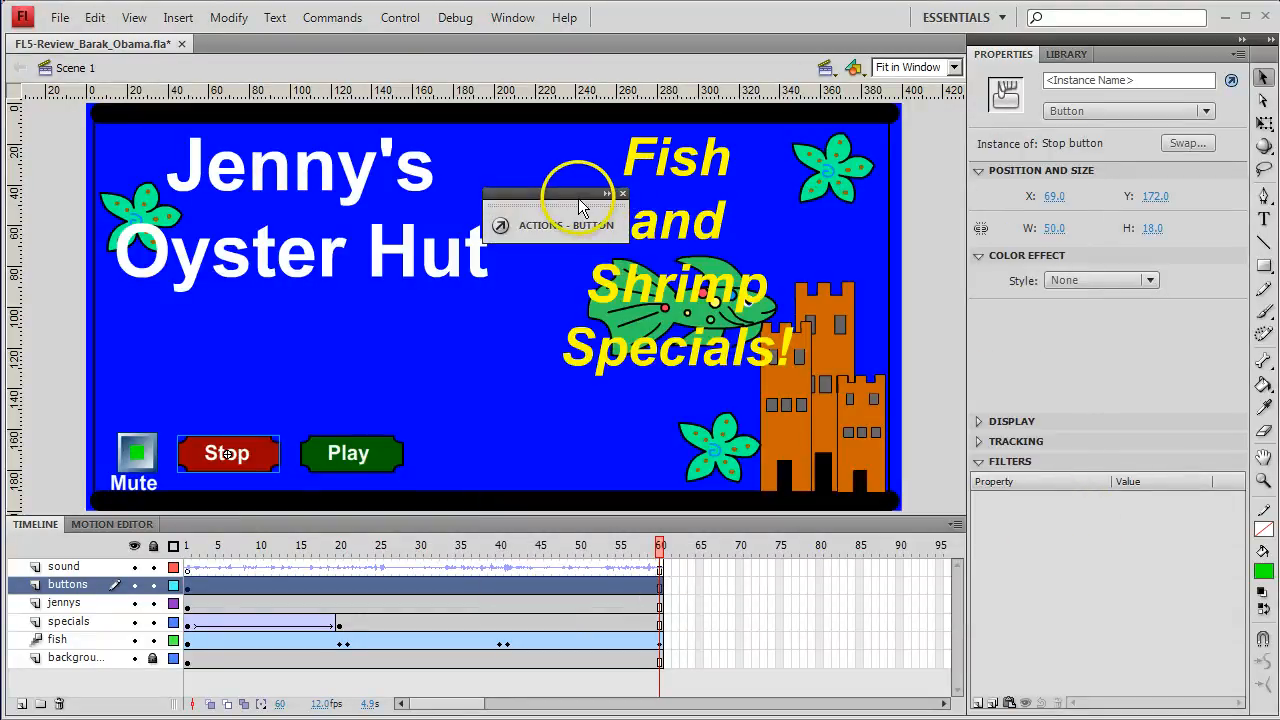
{"action": "left_click_drag", "start_coordinate": [578, 198], "coordinate": [727, 8]}
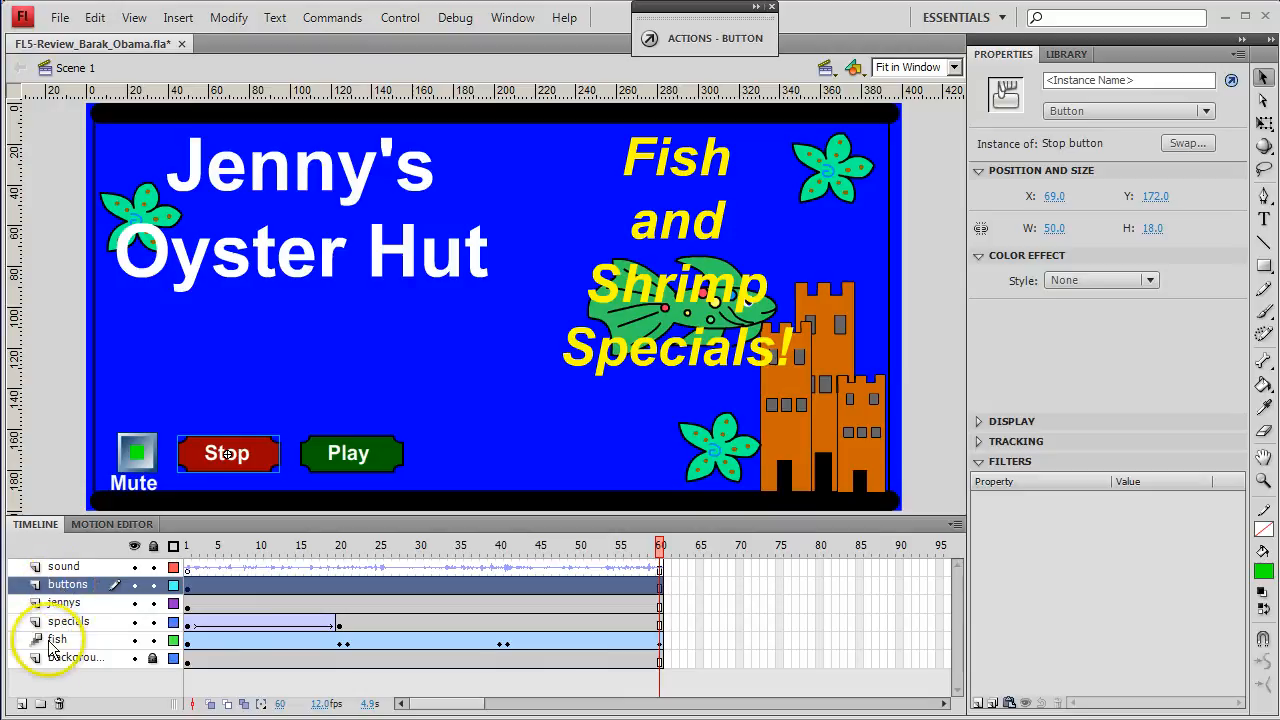
Add a new layer above the buttons layer and name it "actions".
{"action": "left_click", "coordinate": [21, 704]}
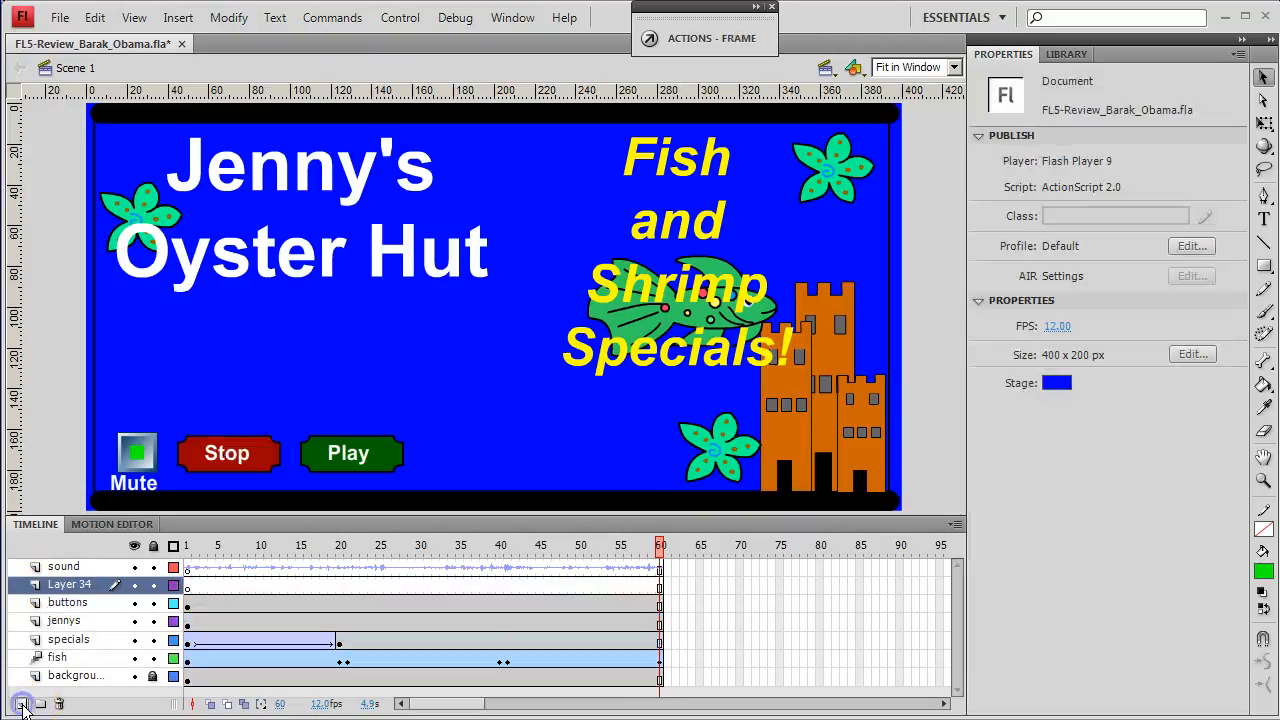
{"action": "double_click", "coordinate": [64, 587]}
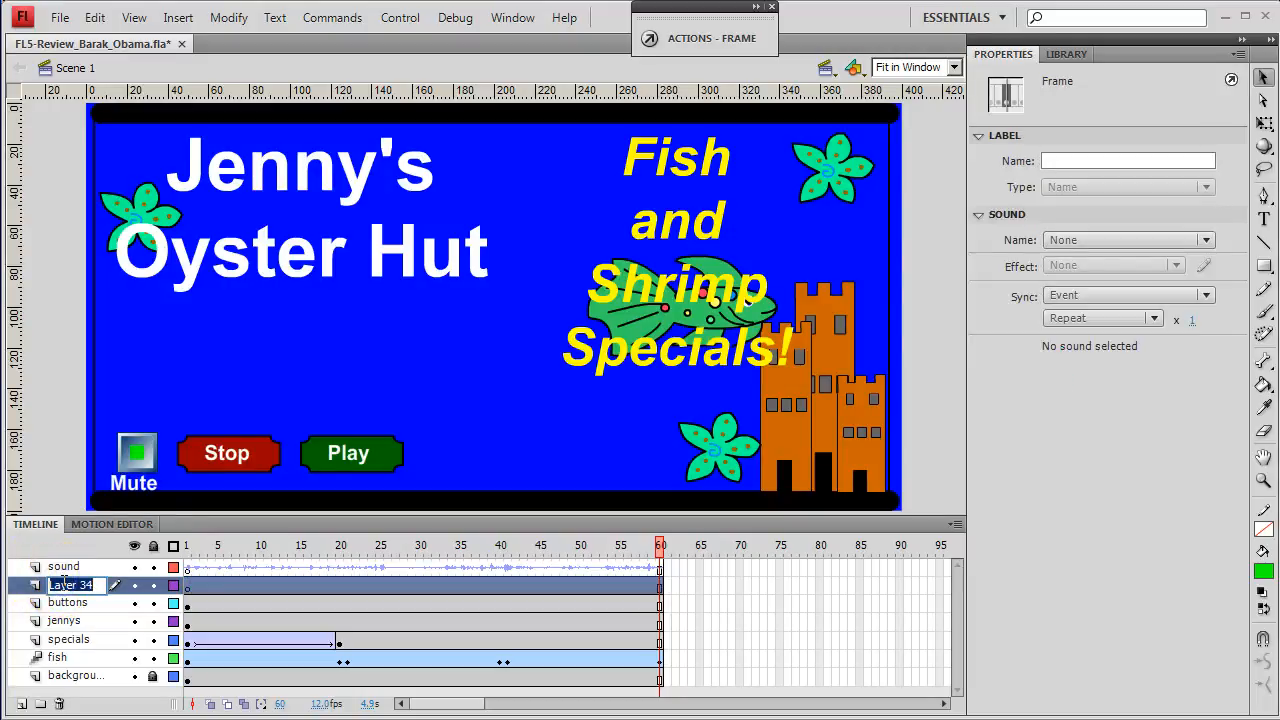
{"action": "type", "text": "actions"}
{"action": "key", "text": "Return"}
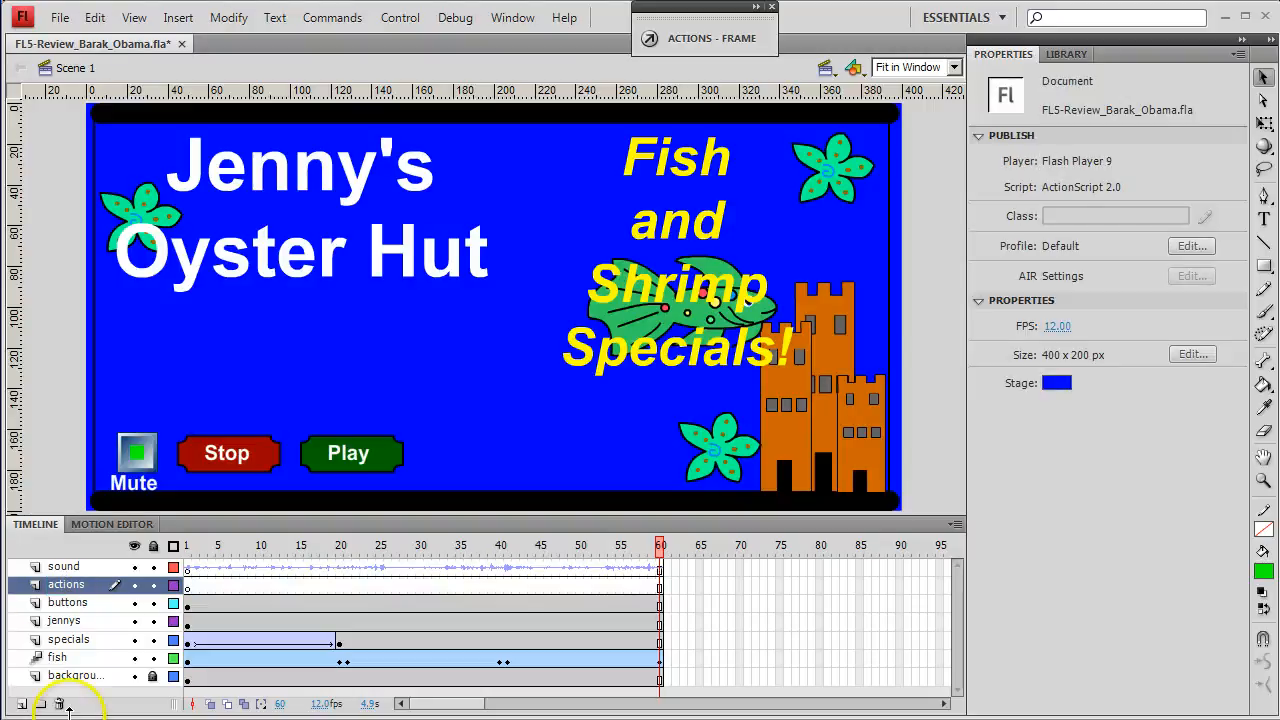
Add another layer directly above the actions layer and name it "labels".
{"action": "left_click", "coordinate": [21, 705]}
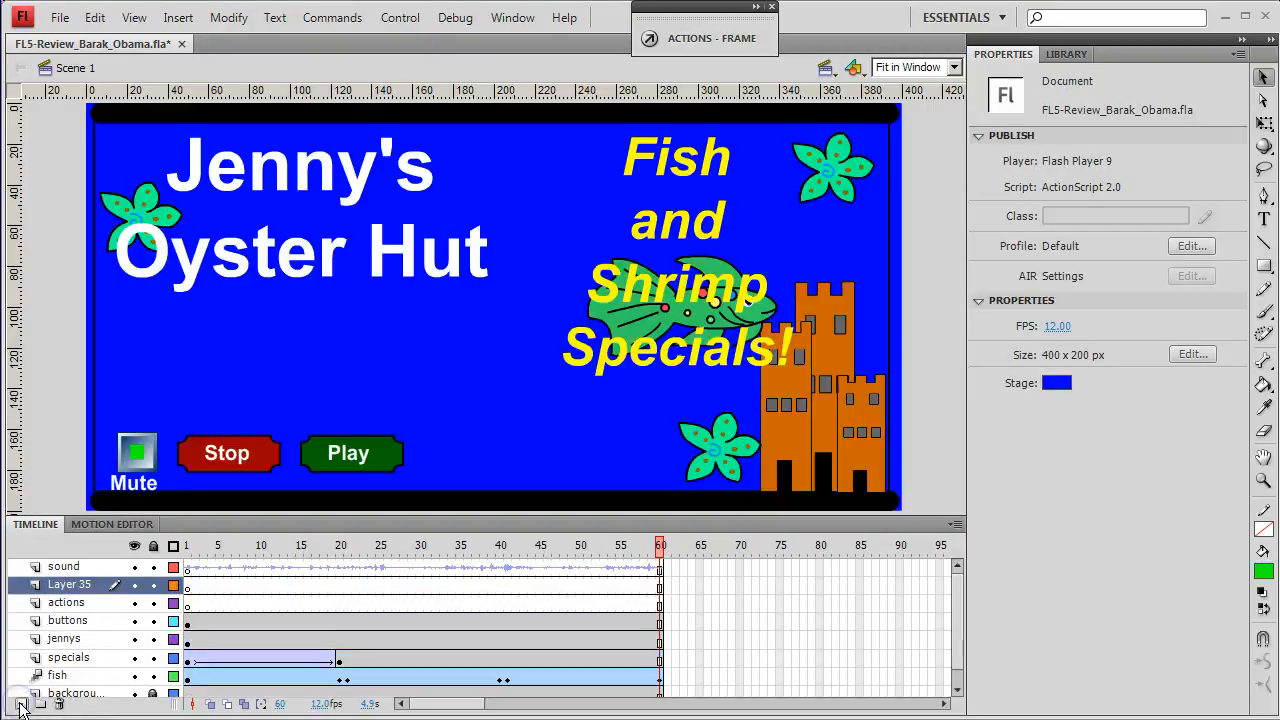
{"action": "double_click", "coordinate": [70, 586]}
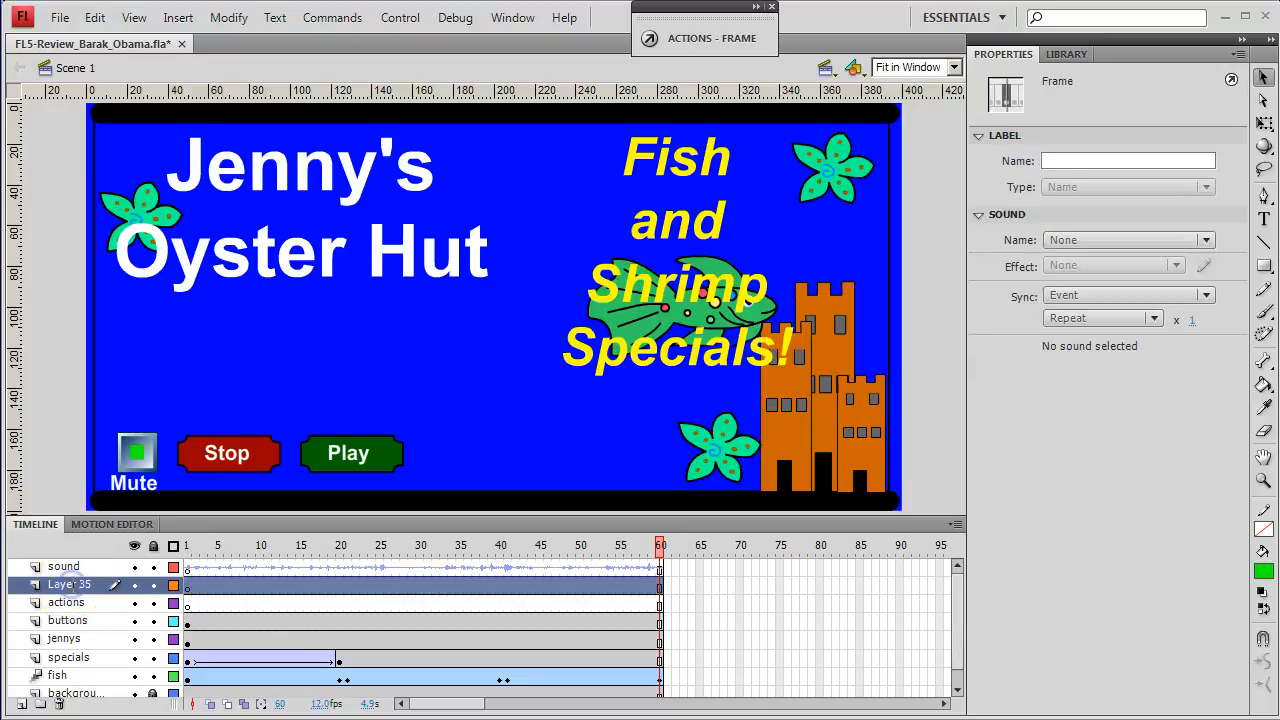
{"action": "type", "text": "la"}
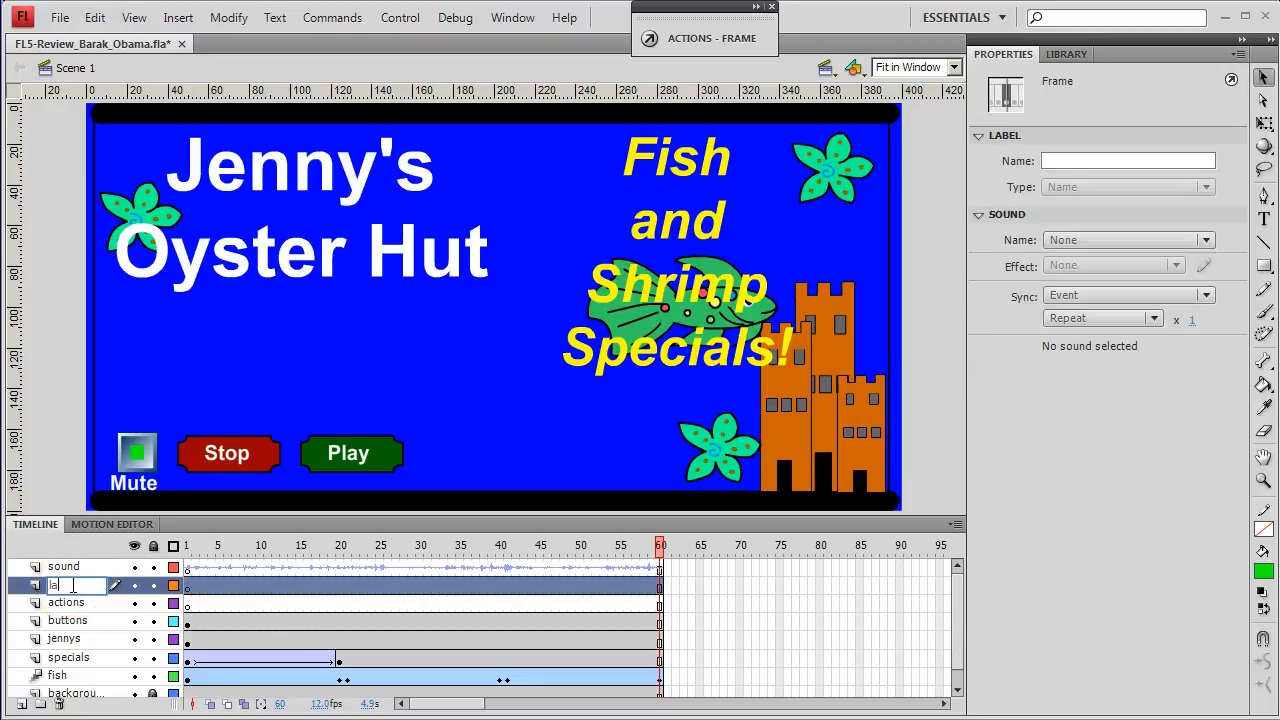
{"action": "type", "text": "bels"}
{"action": "key", "text": "Return"}
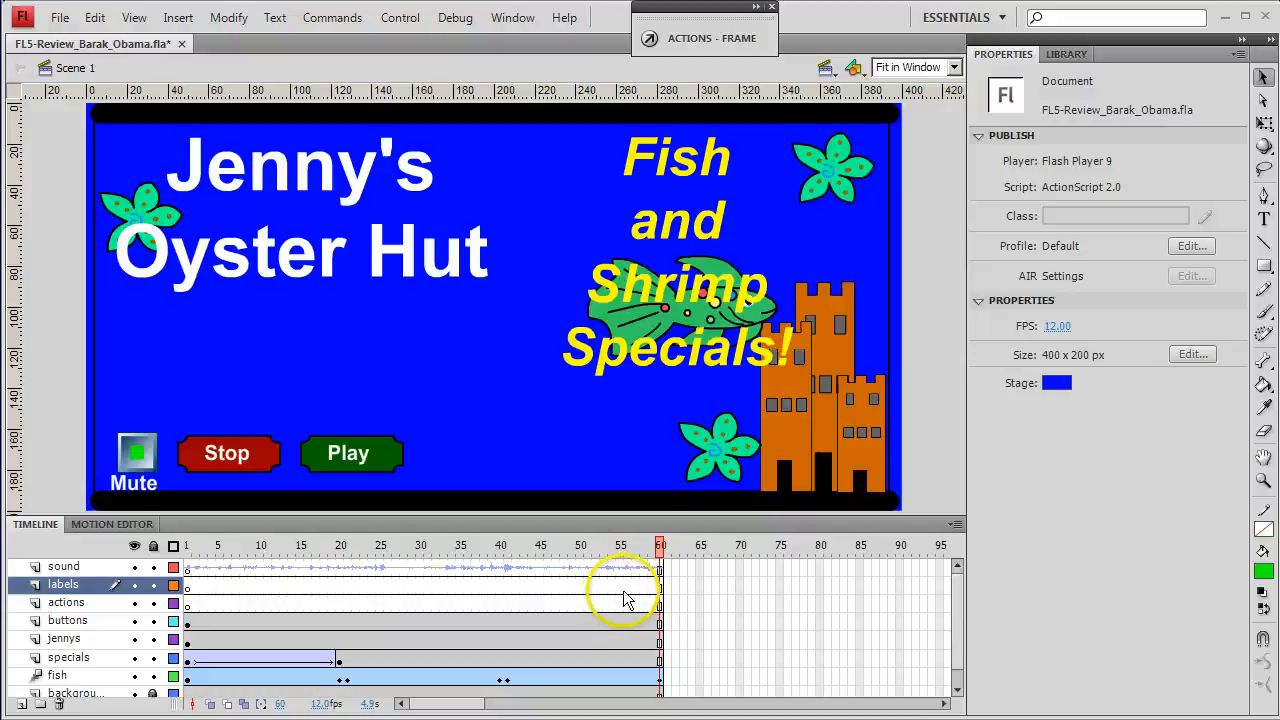
Insert a keyframe at frame 20 of the labels layer and give it the frame label "Loop".
{"action": "left_click", "coordinate": [340, 588]}
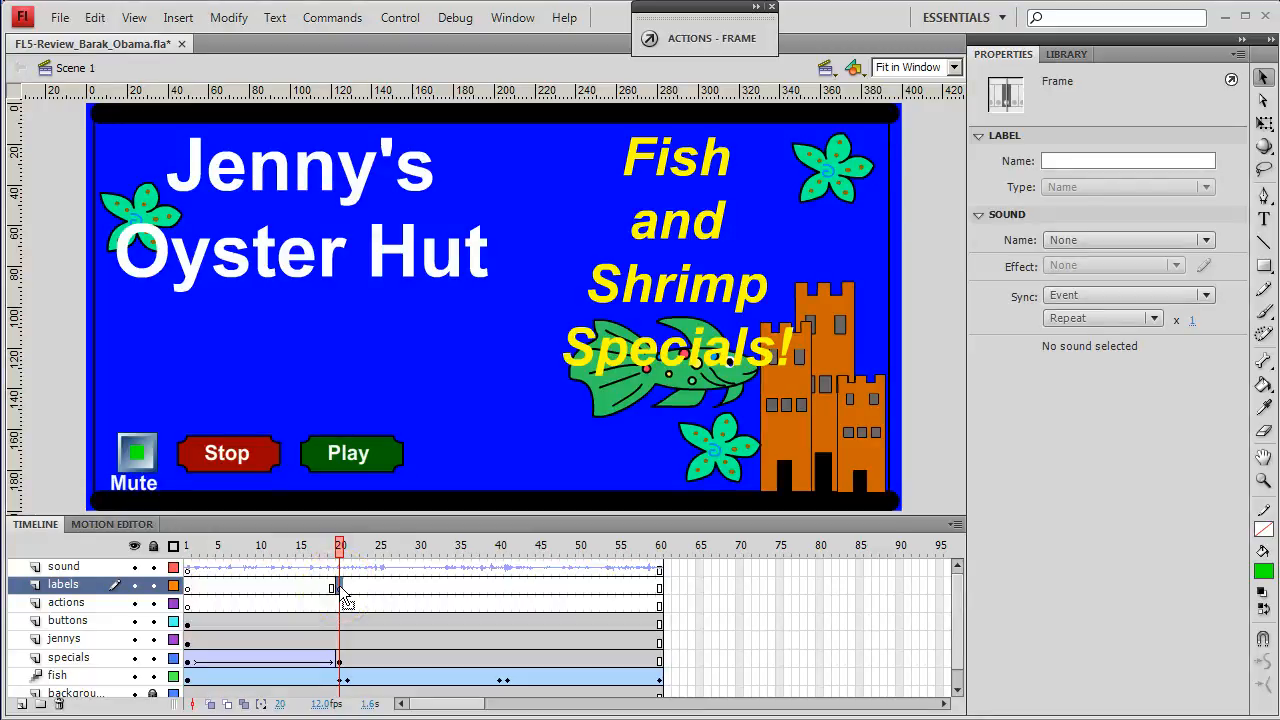
{"action": "left_click", "coordinate": [340, 586]}
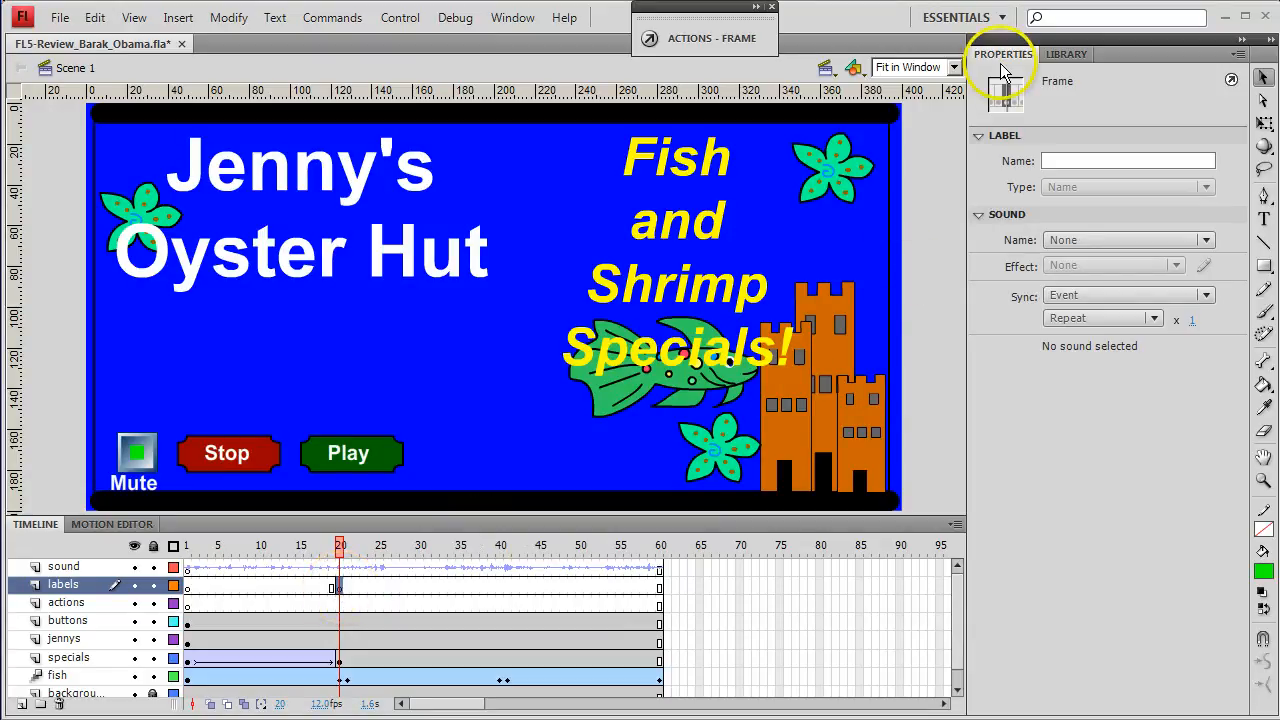
{"action": "left_click", "coordinate": [1080, 159]}
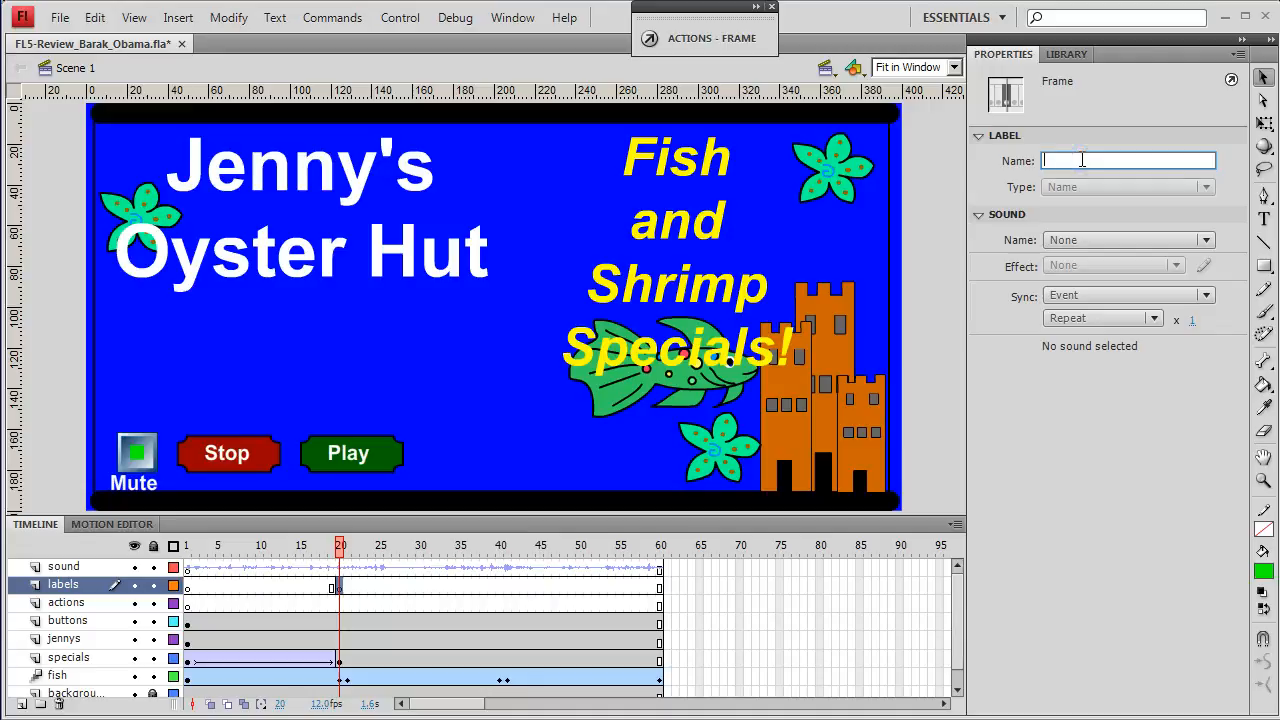
{"action": "type", "text": "Loop"}
{"action": "key", "text": "Return"}
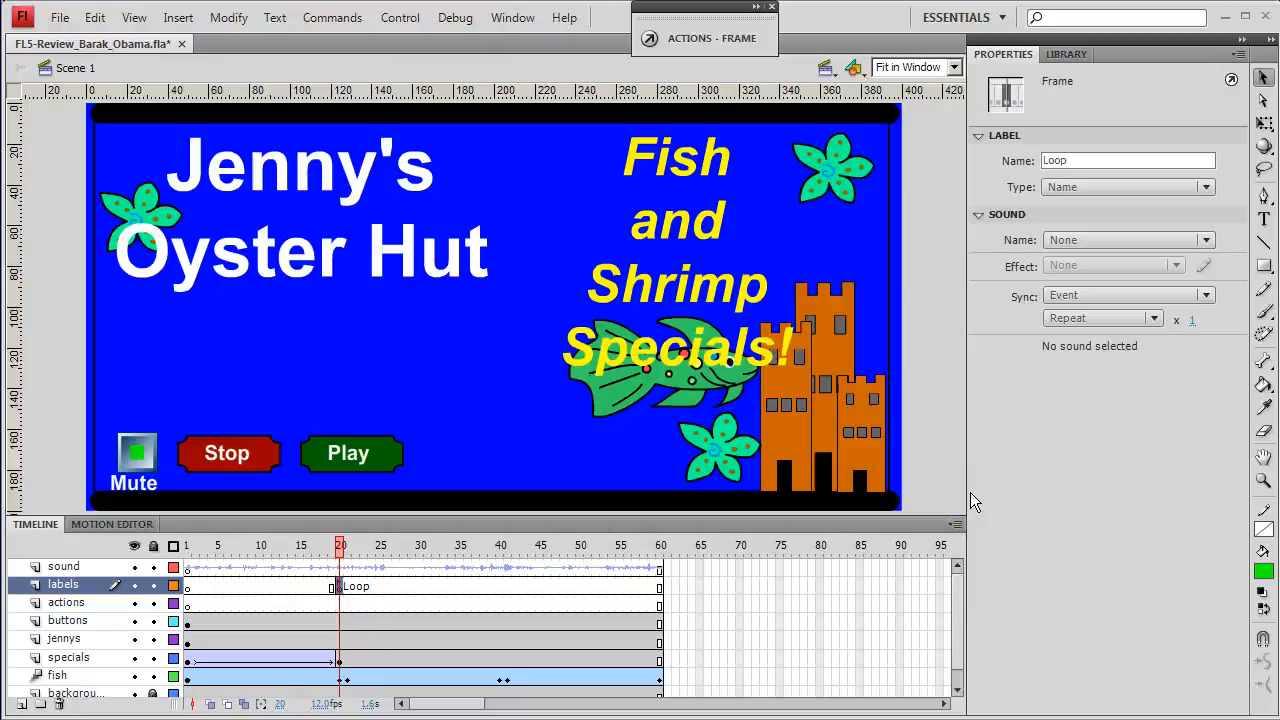
Insert a keyframe at frame 60 of the actions layer and add a goto action from the Timeline Control functions.
{"action": "left_click", "coordinate": [66, 602]}
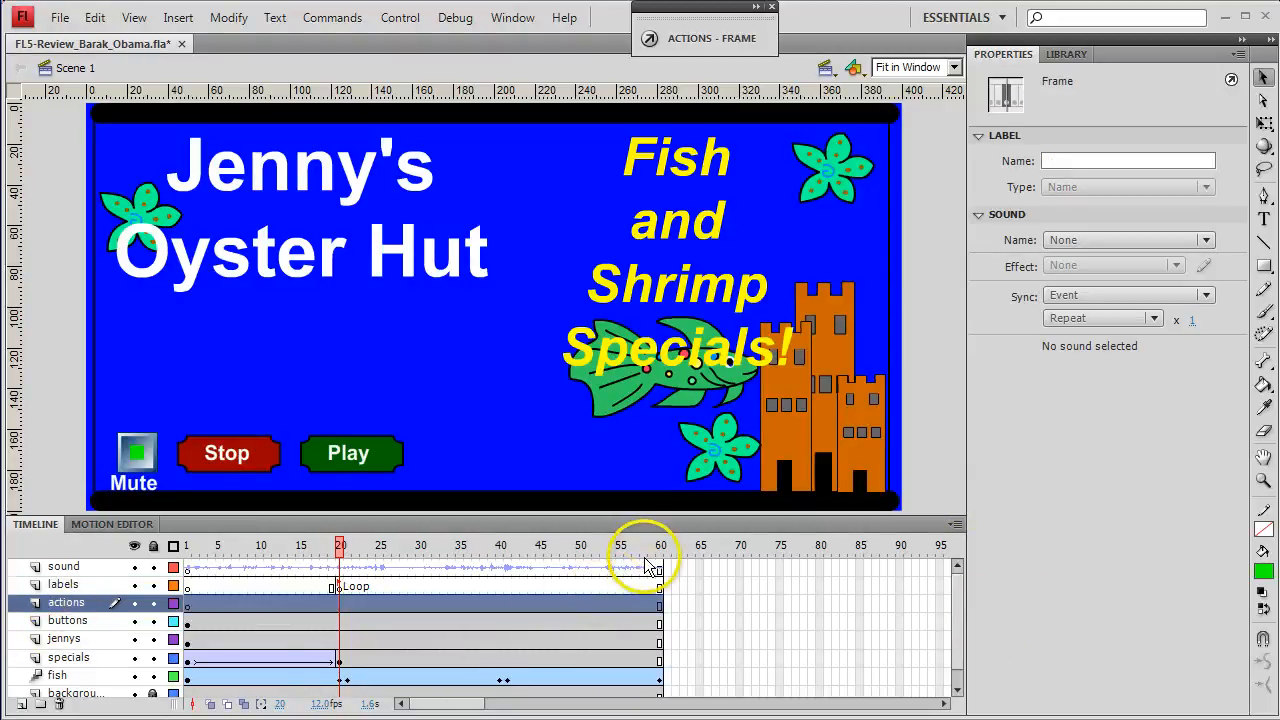
{"action": "left_click", "coordinate": [660, 604]}
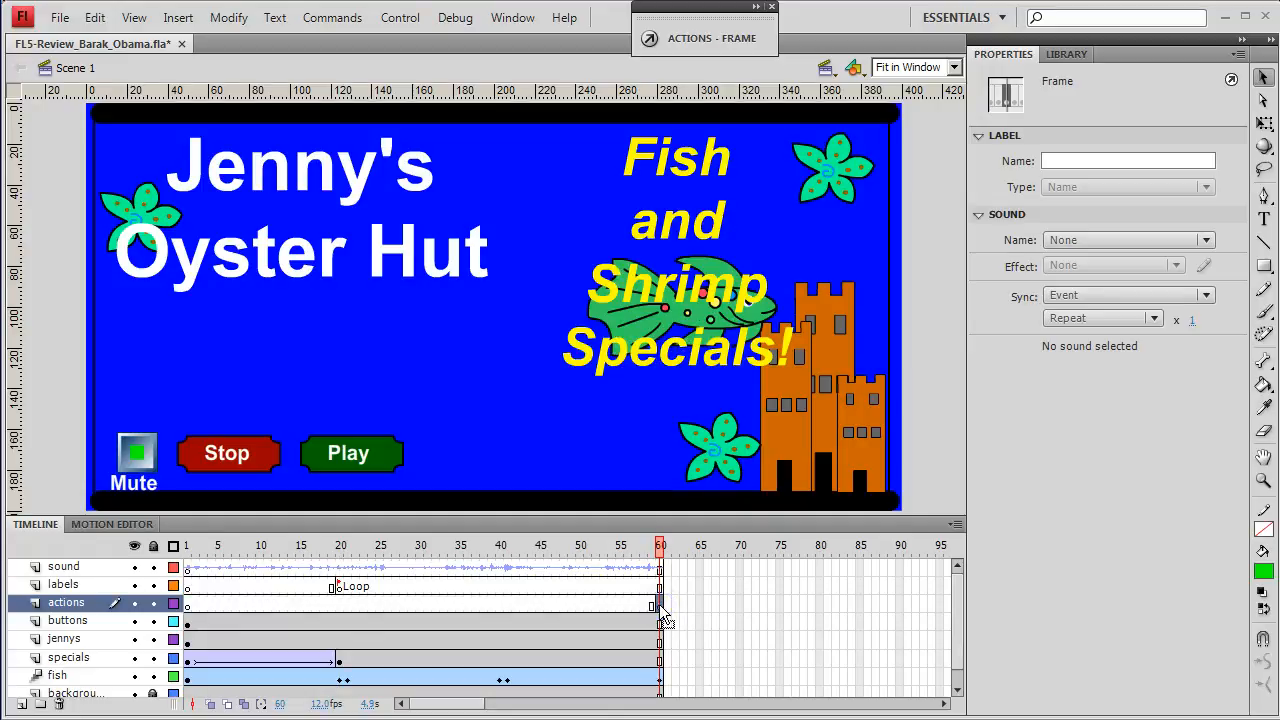
{"action": "left_click", "coordinate": [688, 39]}
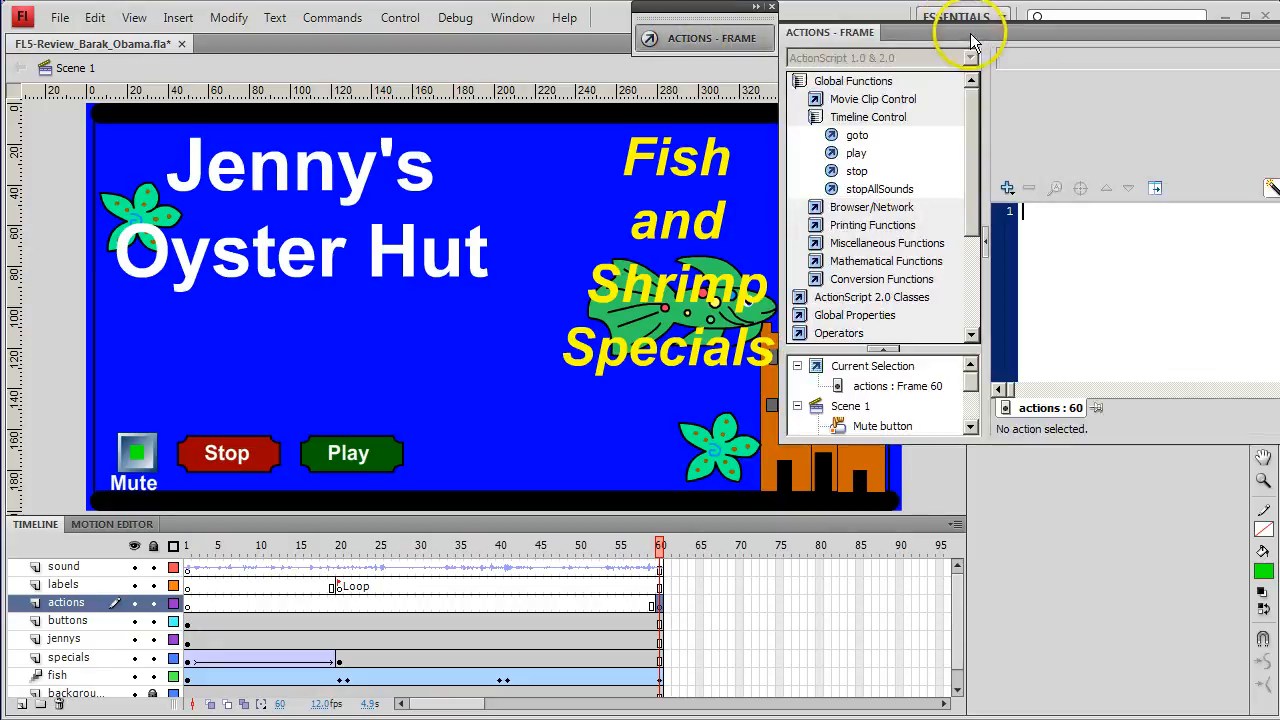
{"action": "left_click_drag", "start_coordinate": [891, 52], "coordinate": [625, 90]}
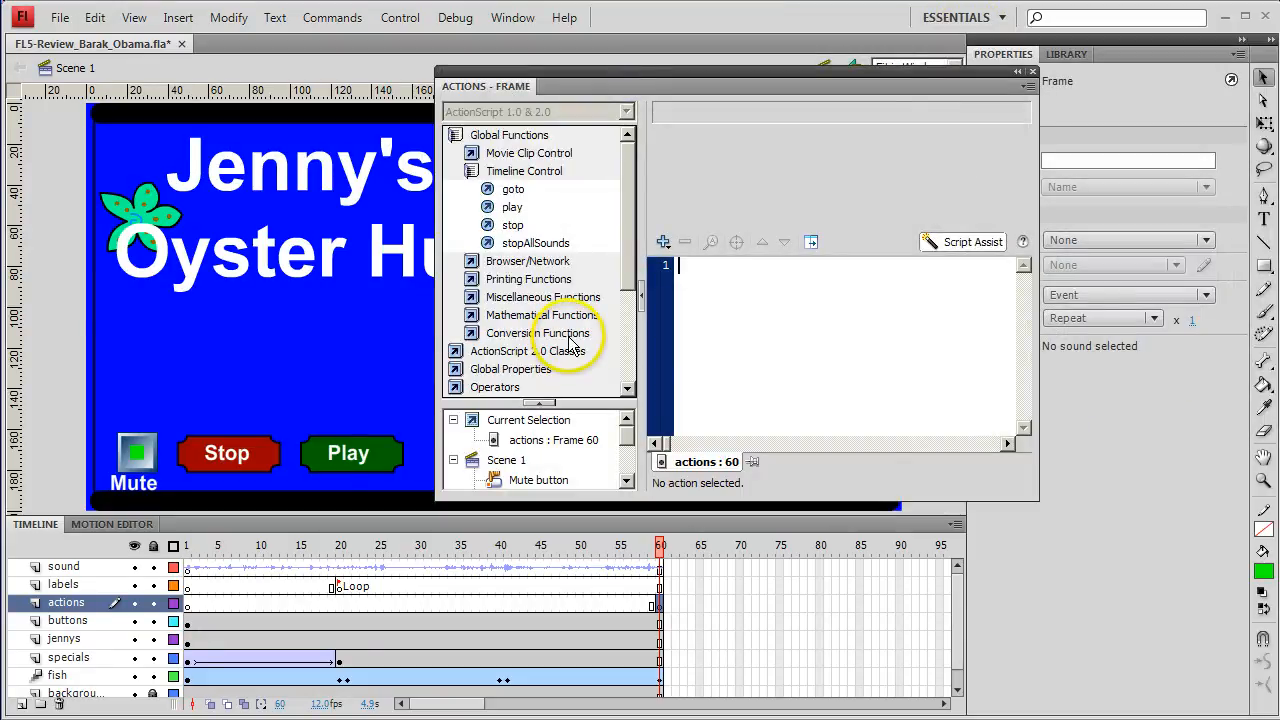
{"action": "double_click", "coordinate": [513, 190]}
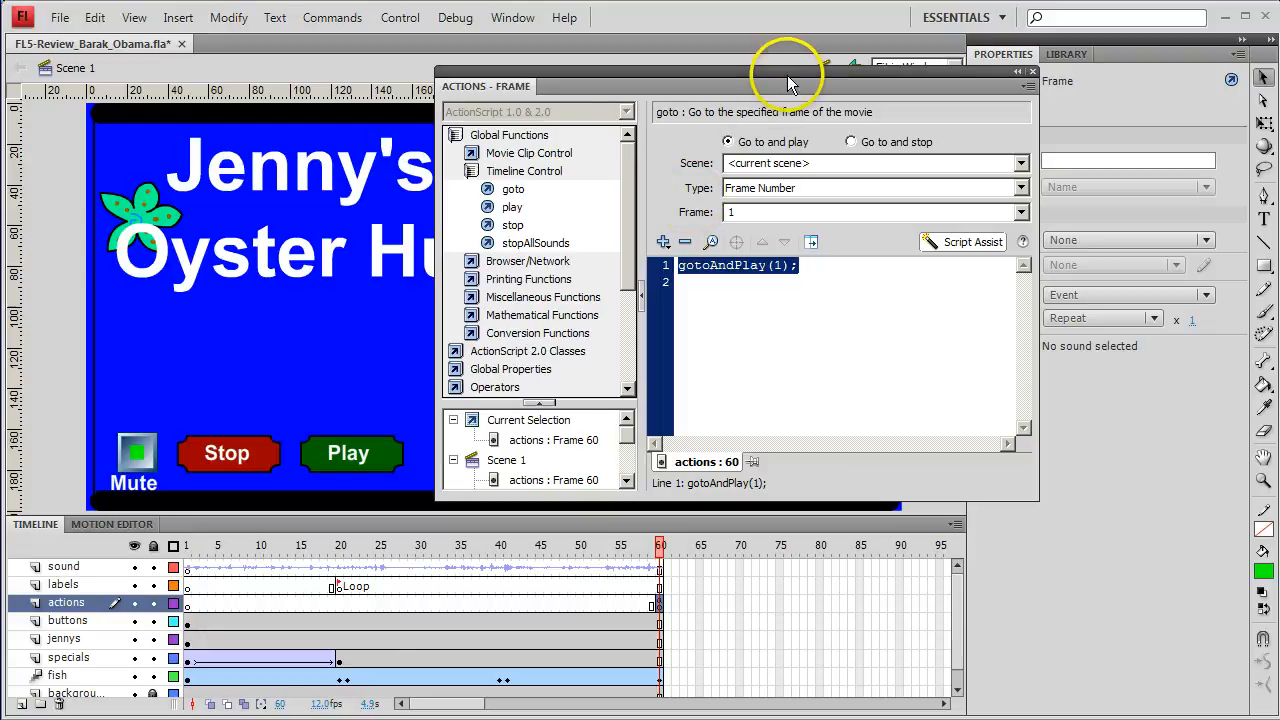
Make the goto action play from the frame label "Loop", and collapse the Actions panel away from the stage.
{"action": "left_click_drag", "start_coordinate": [788, 84], "coordinate": [726, 85]}
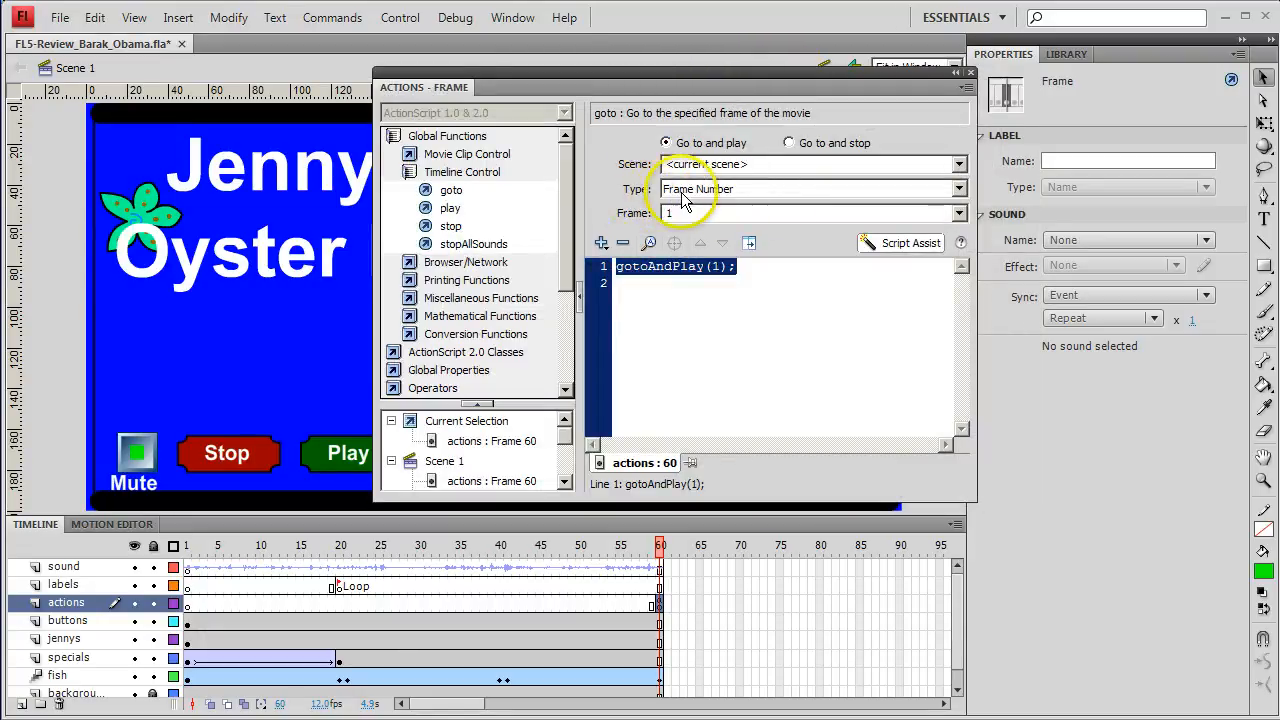
{"action": "left_click", "coordinate": [958, 189]}
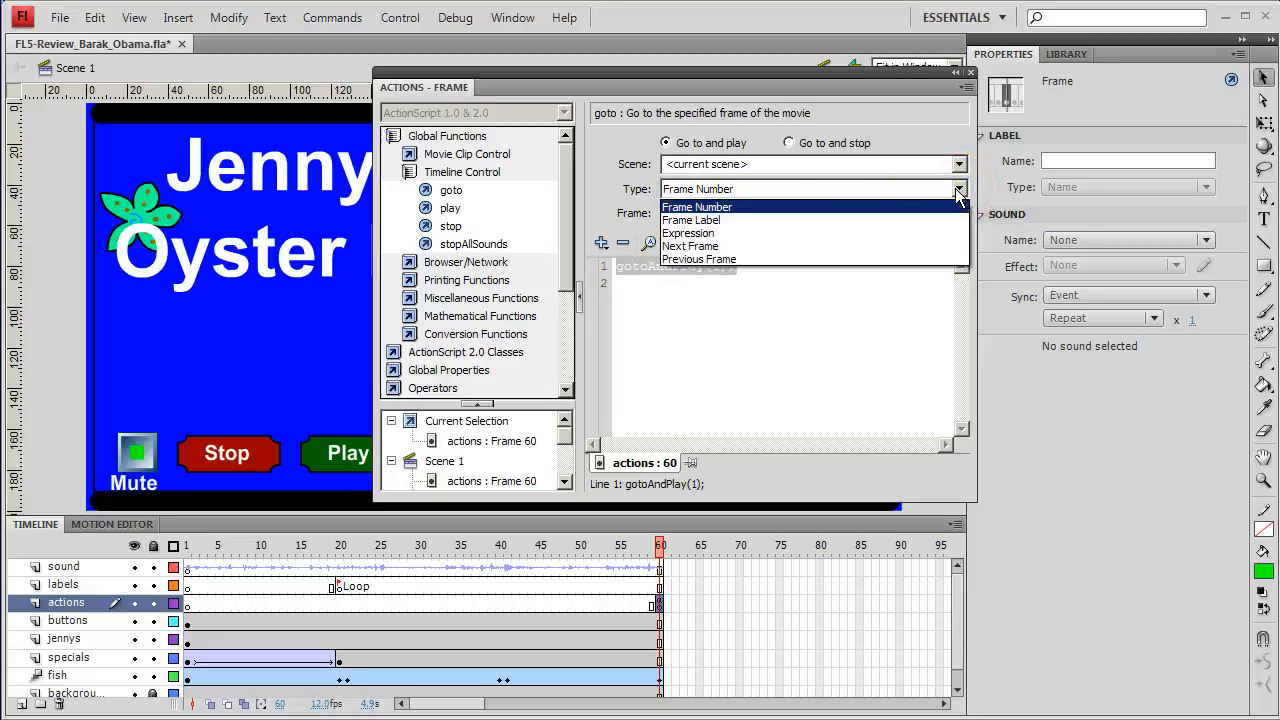
{"action": "left_click", "coordinate": [712, 222]}
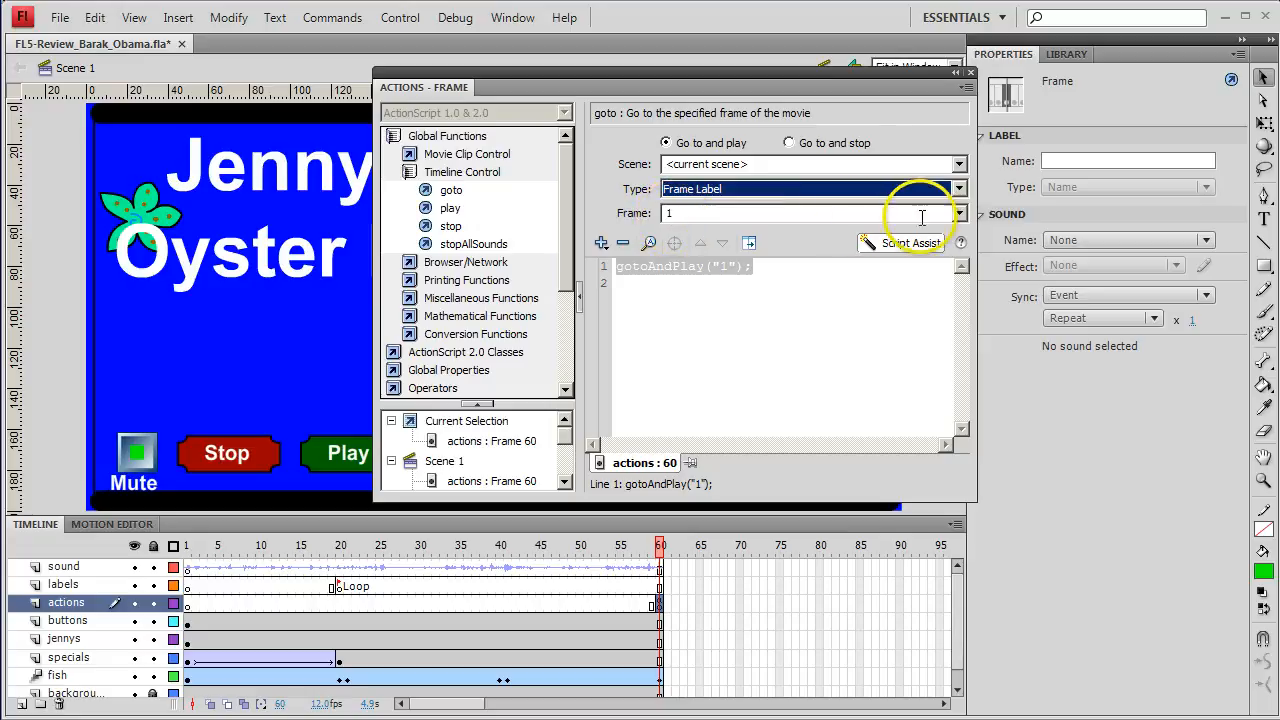
{"action": "left_click", "coordinate": [959, 214]}
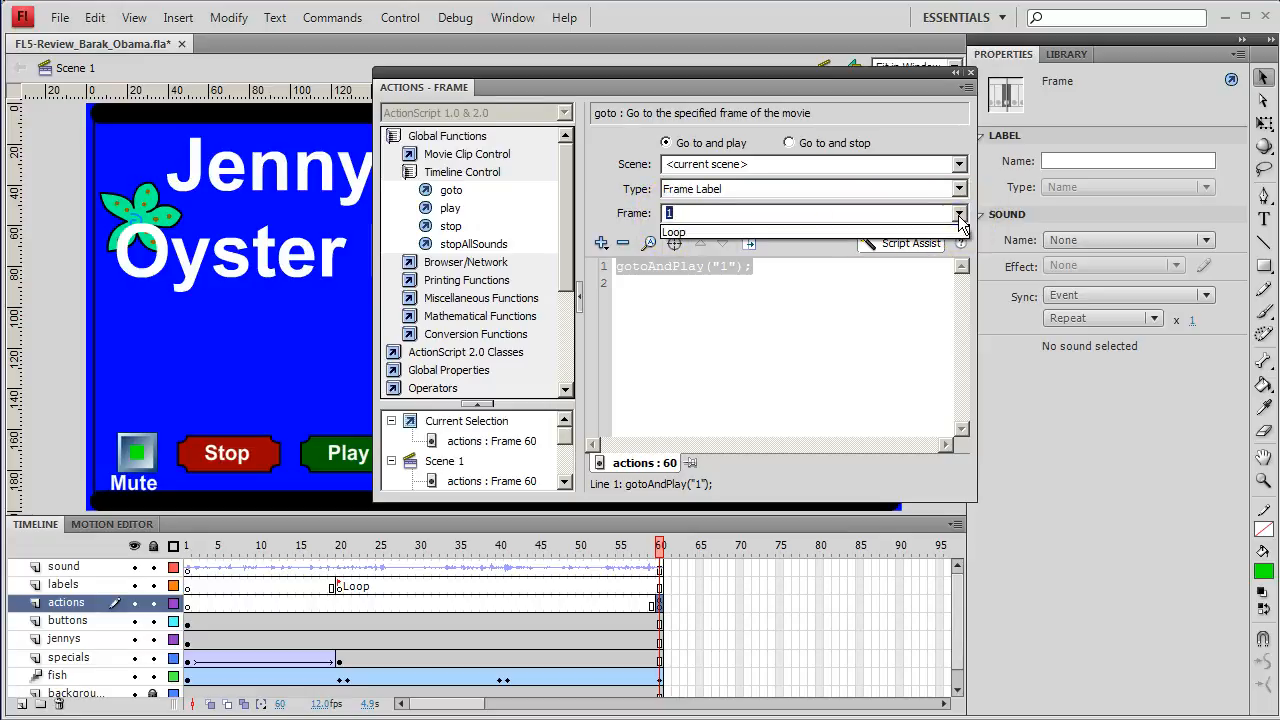
{"action": "left_click", "coordinate": [675, 234]}
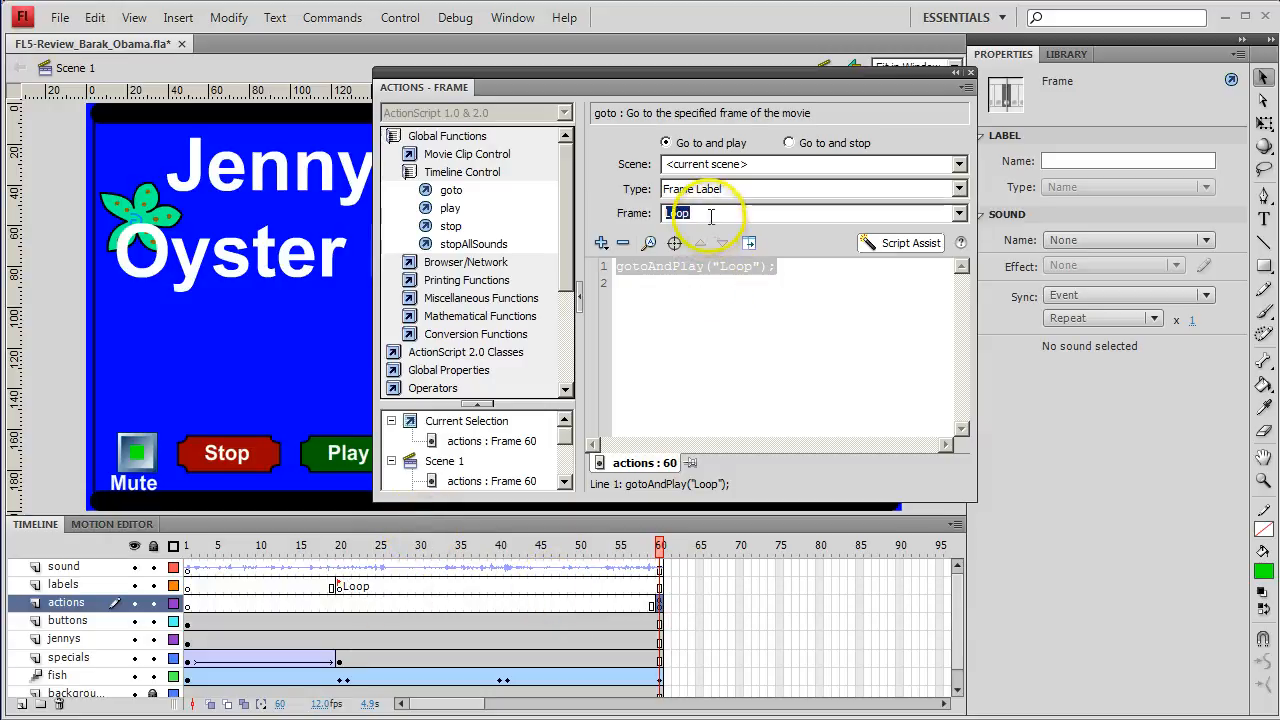
{"action": "double_click", "coordinate": [553, 72]}
{"action": "left_click_drag", "start_coordinate": [466, 80], "coordinate": [688, 16]}
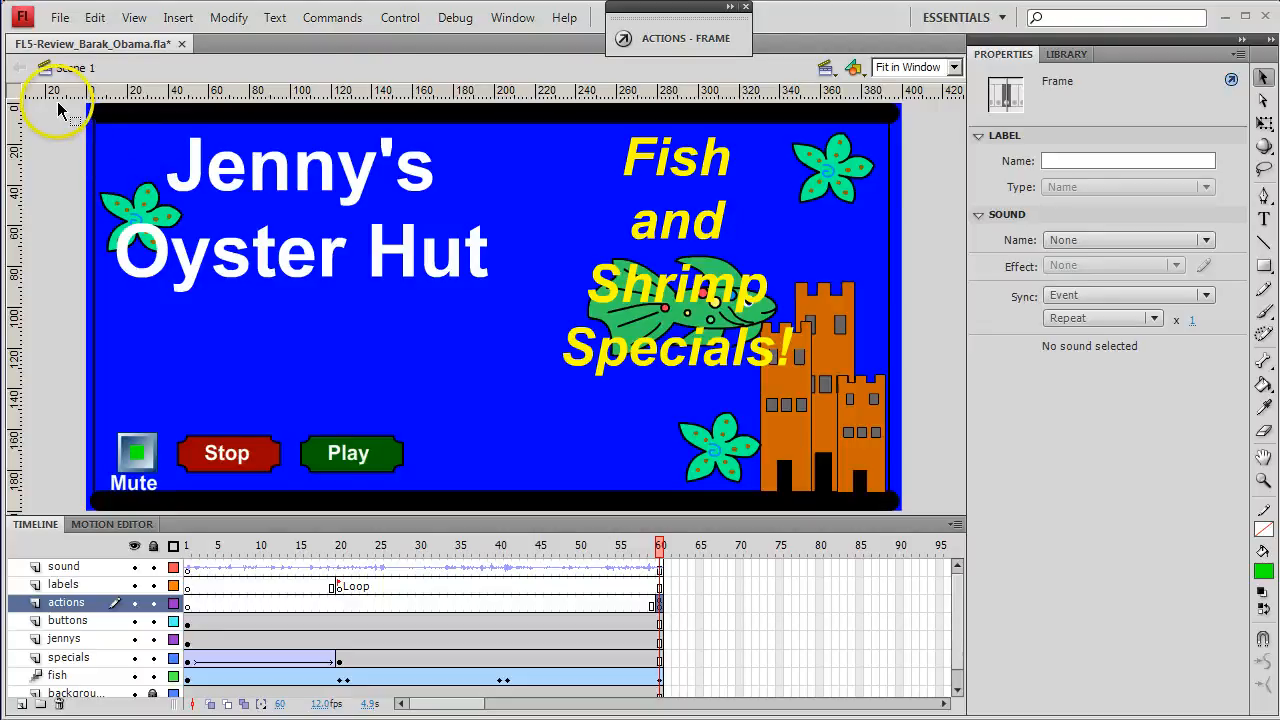
Import the sound file ding.wav from the Tutorial.05 Review folder into the library and check that it is listed.
{"action": "left_click", "coordinate": [60, 20]}
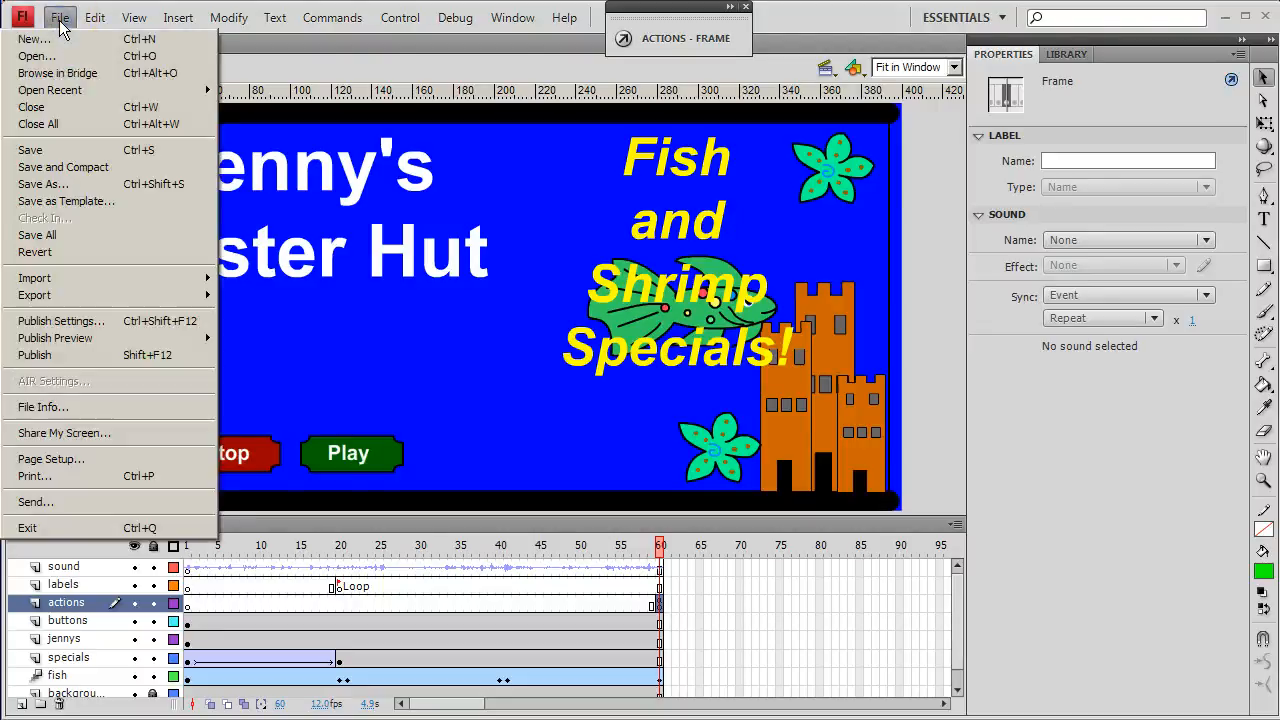
{"action": "mouse_move", "coordinate": [70, 278]}
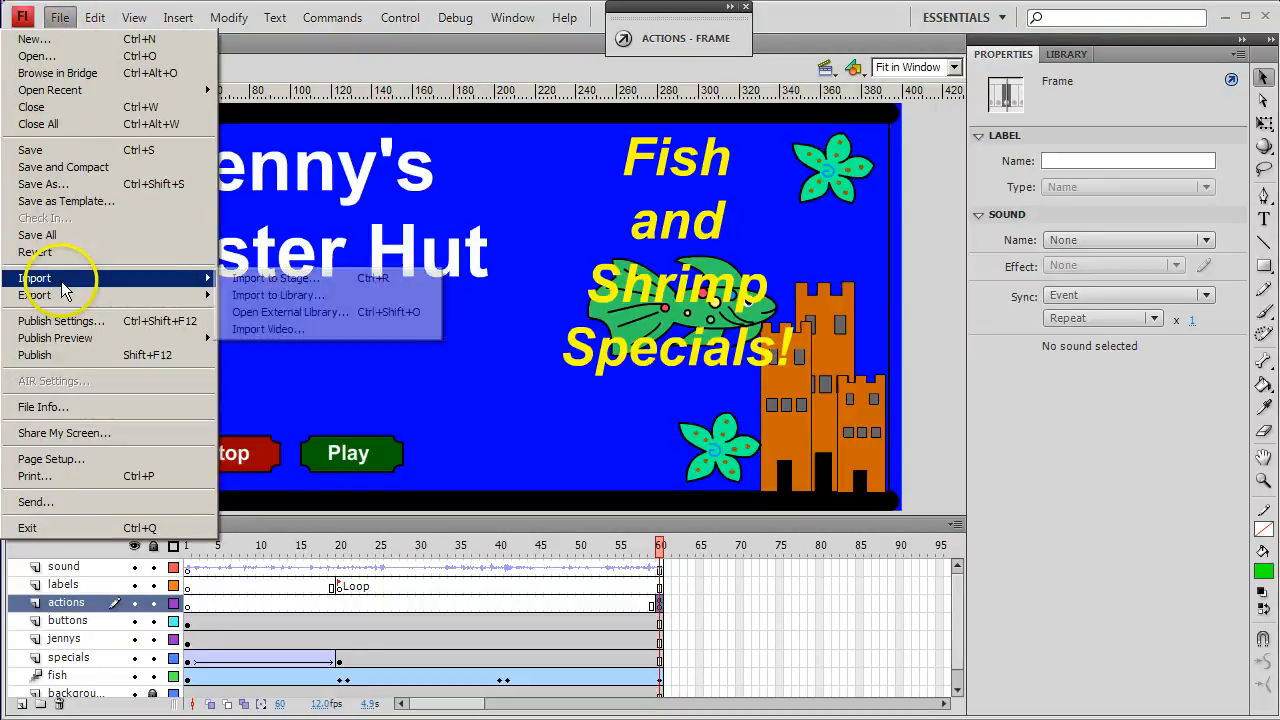
{"action": "left_click", "coordinate": [282, 296]}
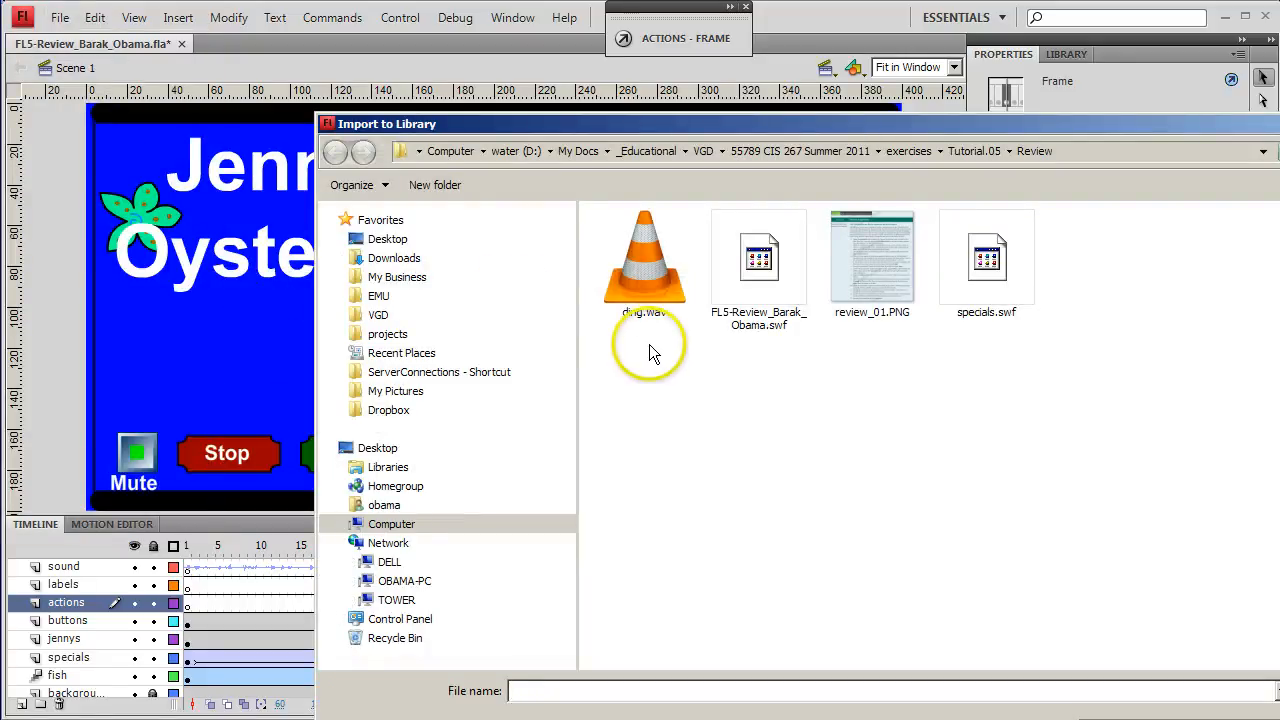
{"action": "left_click", "coordinate": [648, 285]}
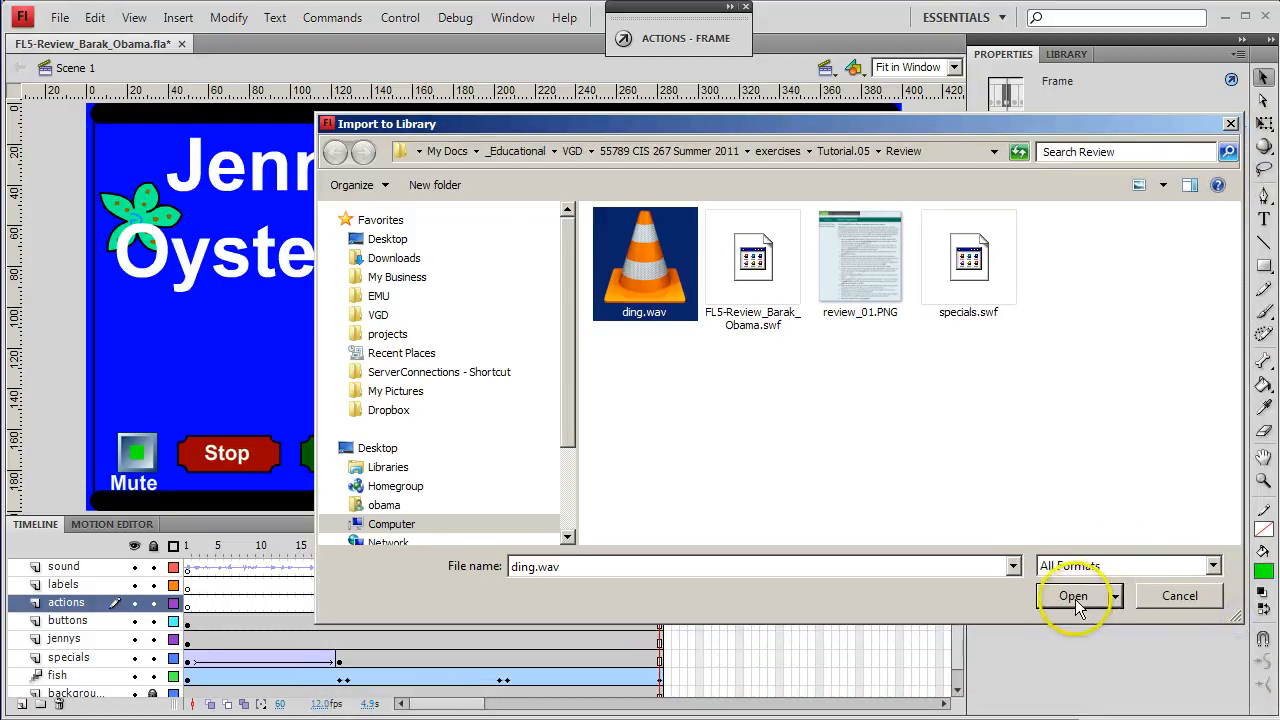
{"action": "left_click", "coordinate": [1075, 597]}
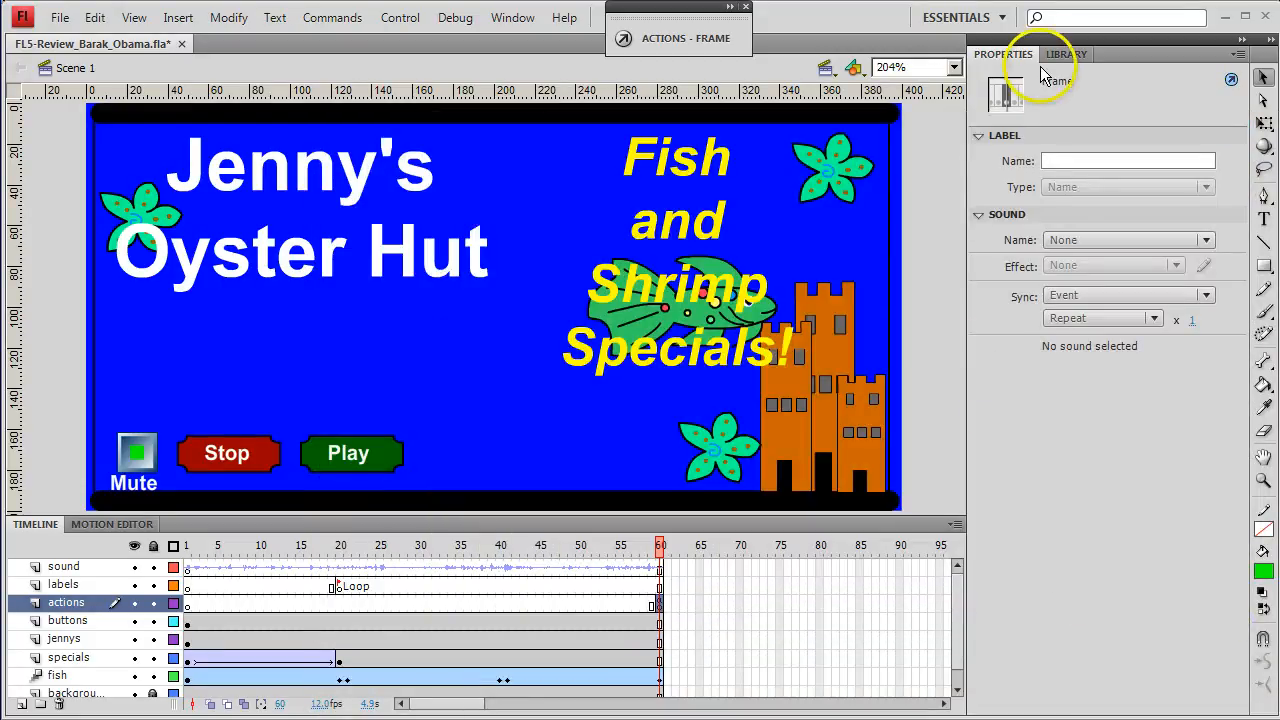
{"action": "left_click", "coordinate": [1063, 54]}
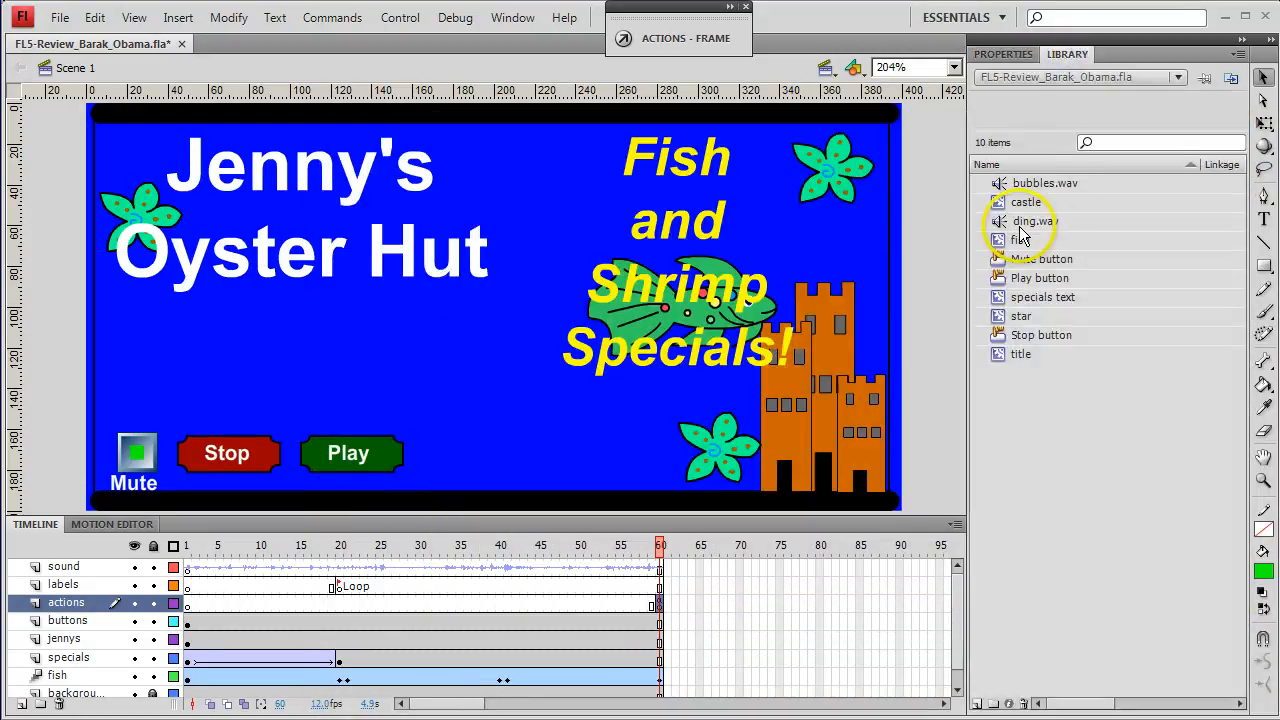
{"action": "left_click", "coordinate": [1005, 54]}
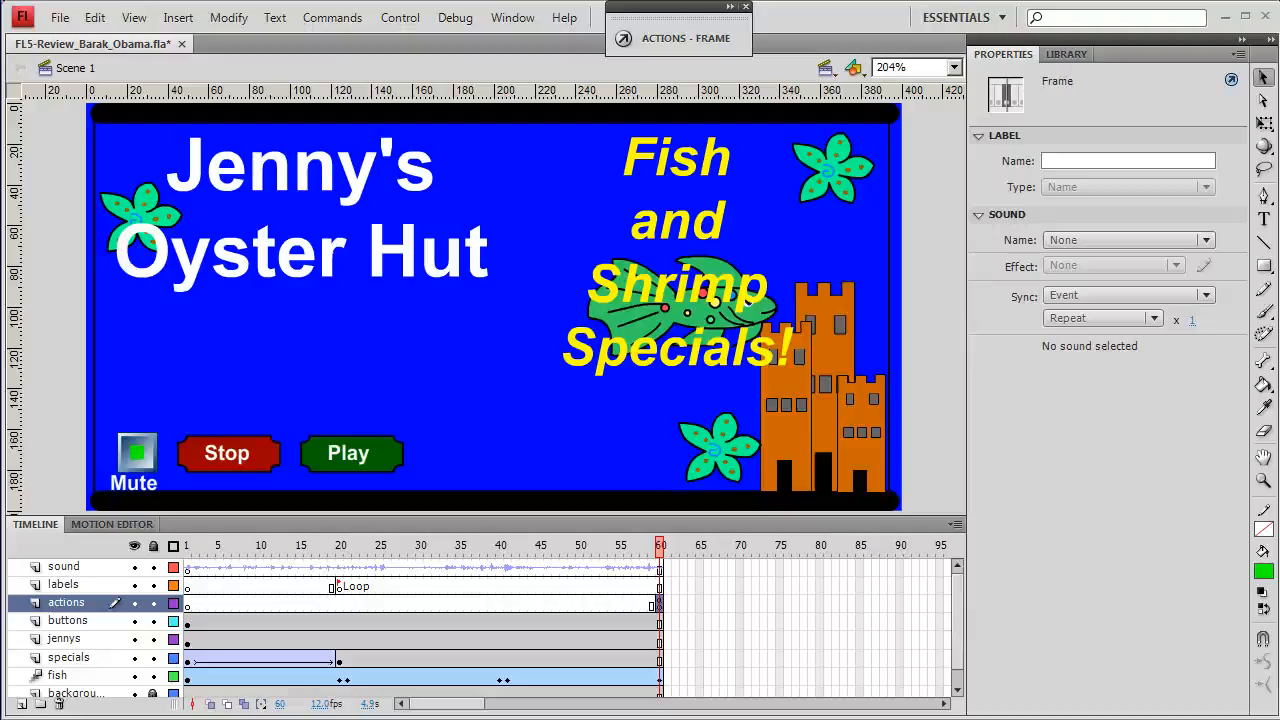
Inside the Stop button symbol, add a layer named "sound" with a keyframe in its Down frame.
{"action": "left_click", "coordinate": [232, 458]}
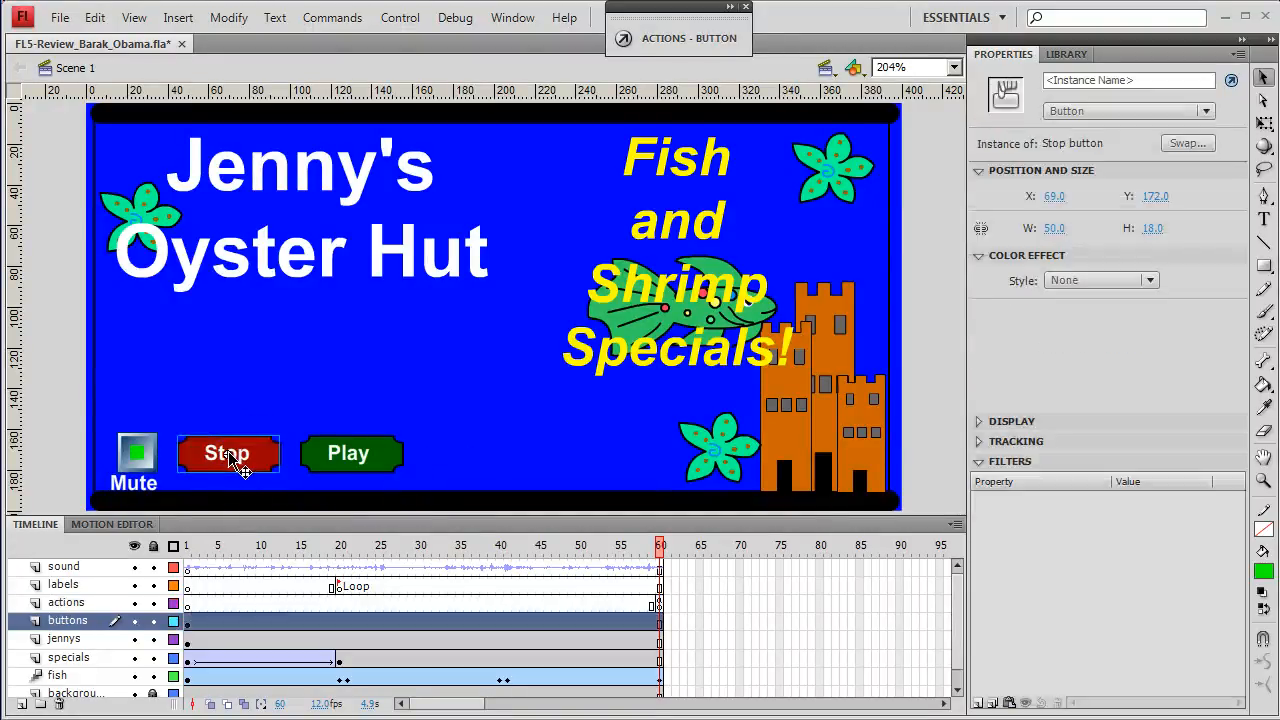
{"action": "double_click", "coordinate": [249, 455]}
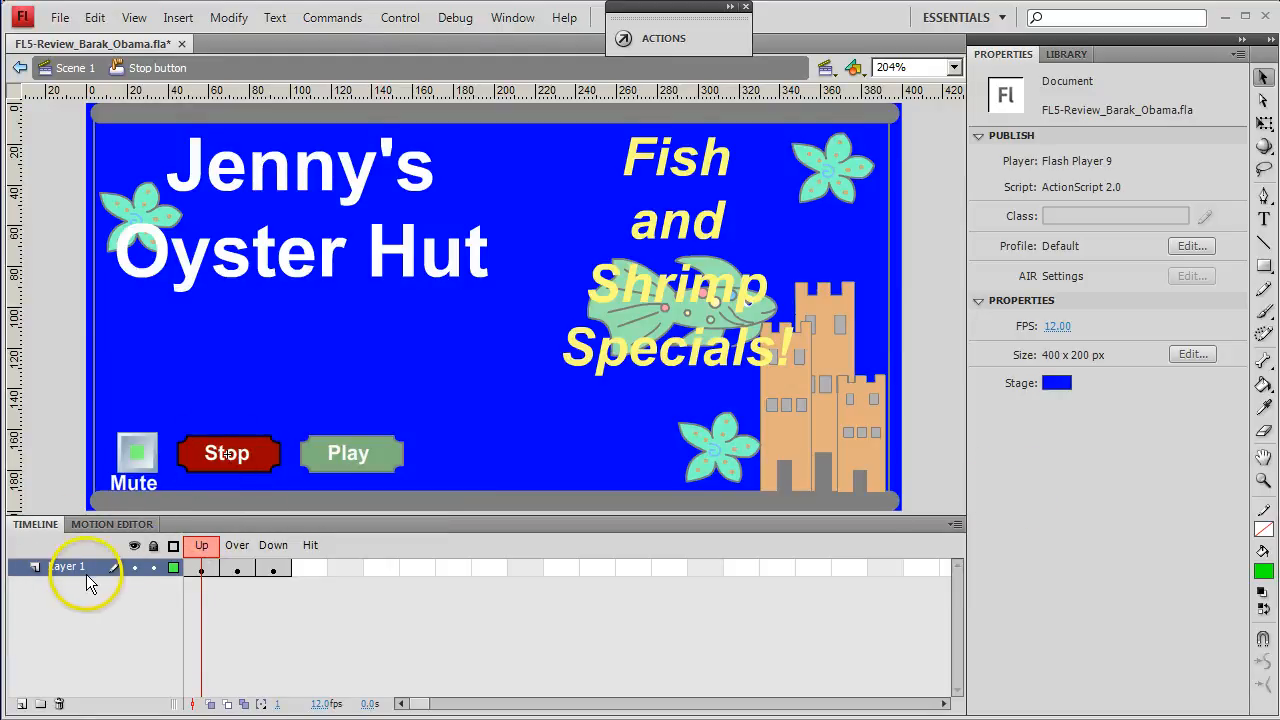
{"action": "left_click", "coordinate": [22, 704]}
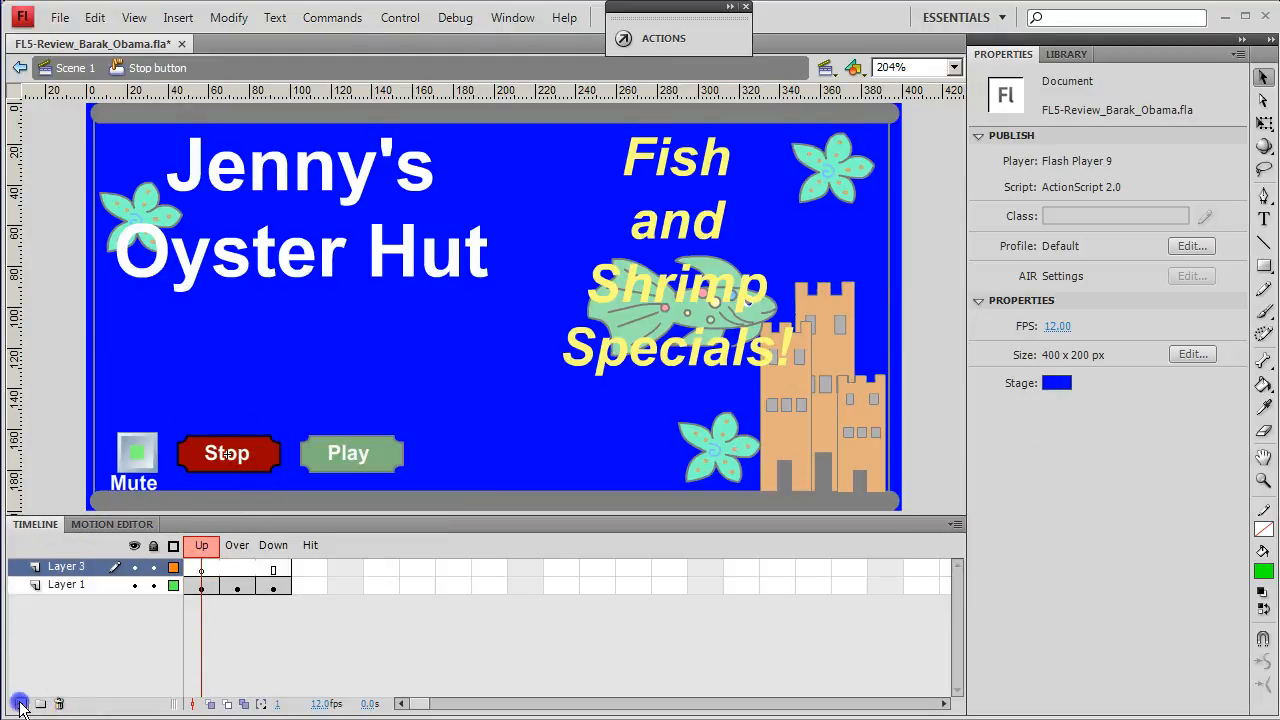
{"action": "double_click", "coordinate": [60, 568]}
{"action": "type", "text": "sound"}
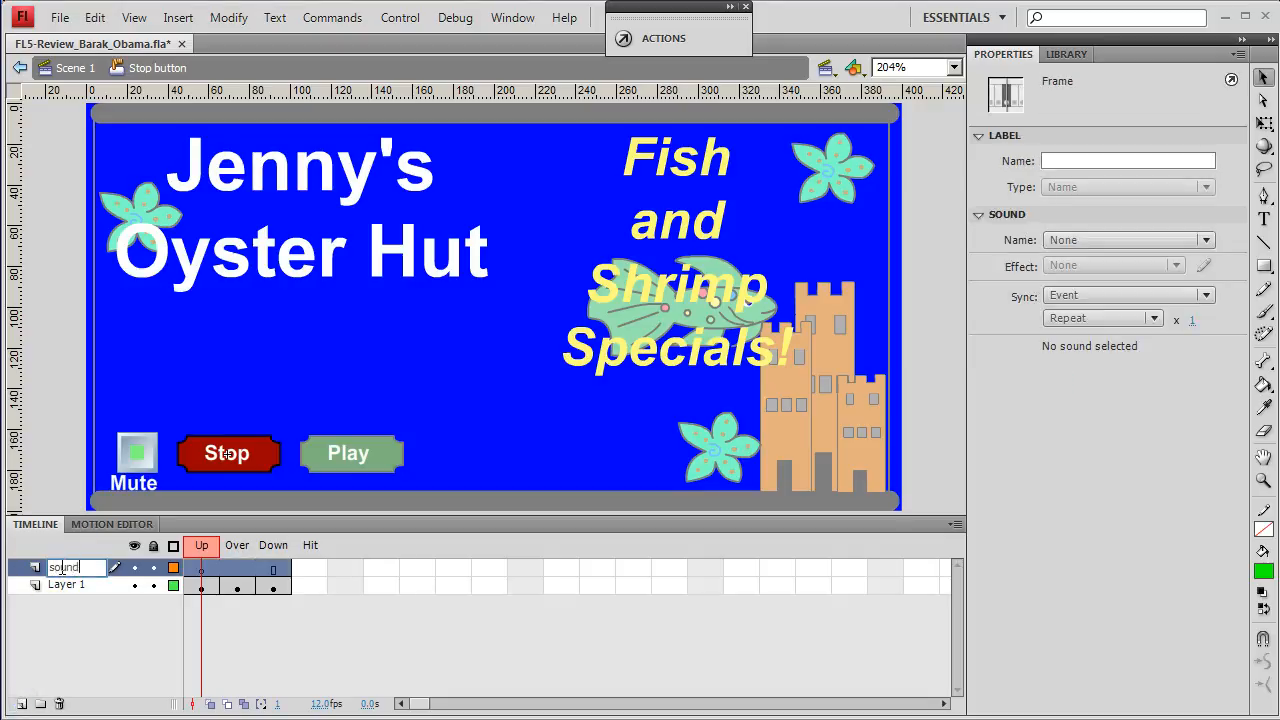
{"action": "key", "text": "Return"}
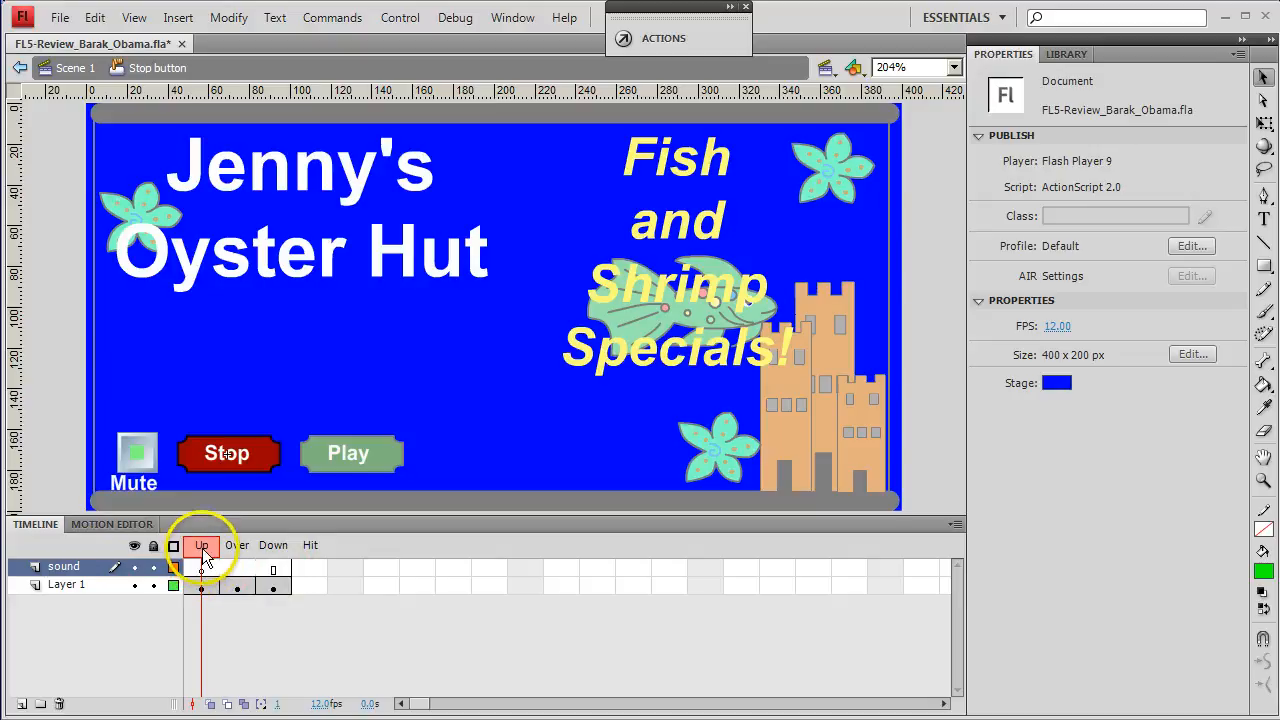
{"action": "left_click", "coordinate": [277, 566]}
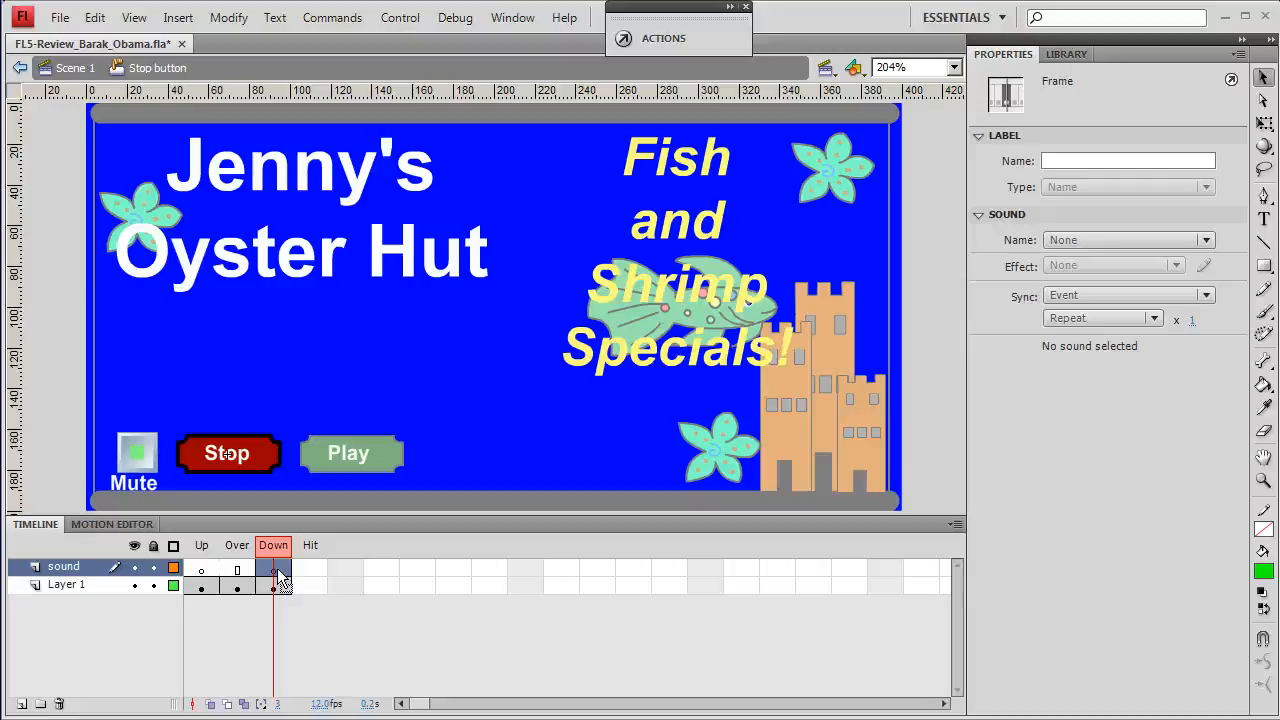
{"action": "left_click", "coordinate": [277, 568]}
{"action": "left_click", "coordinate": [279, 584]}
{"action": "left_click", "coordinate": [278, 567]}
{"action": "key", "text": "F6"}
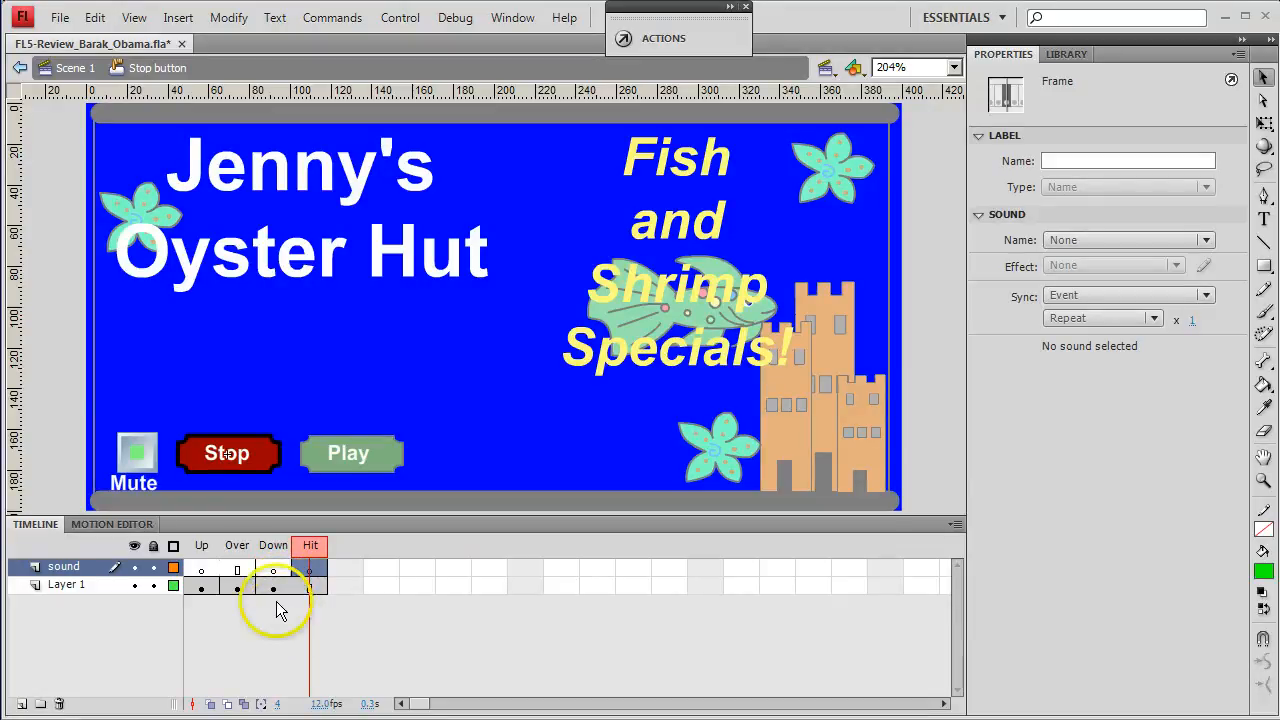
{"action": "left_click", "coordinate": [271, 569]}
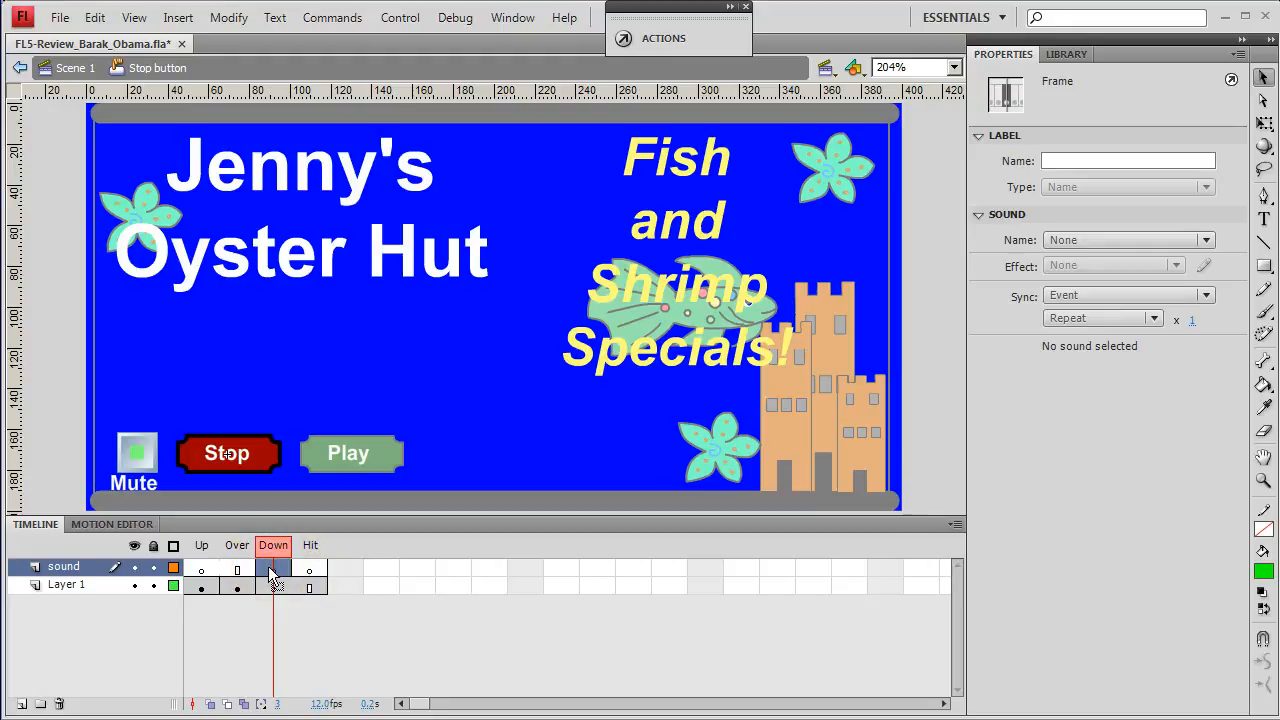
{"action": "key", "text": "ctrl+z"}
{"action": "key", "text": "ctrl+z"}
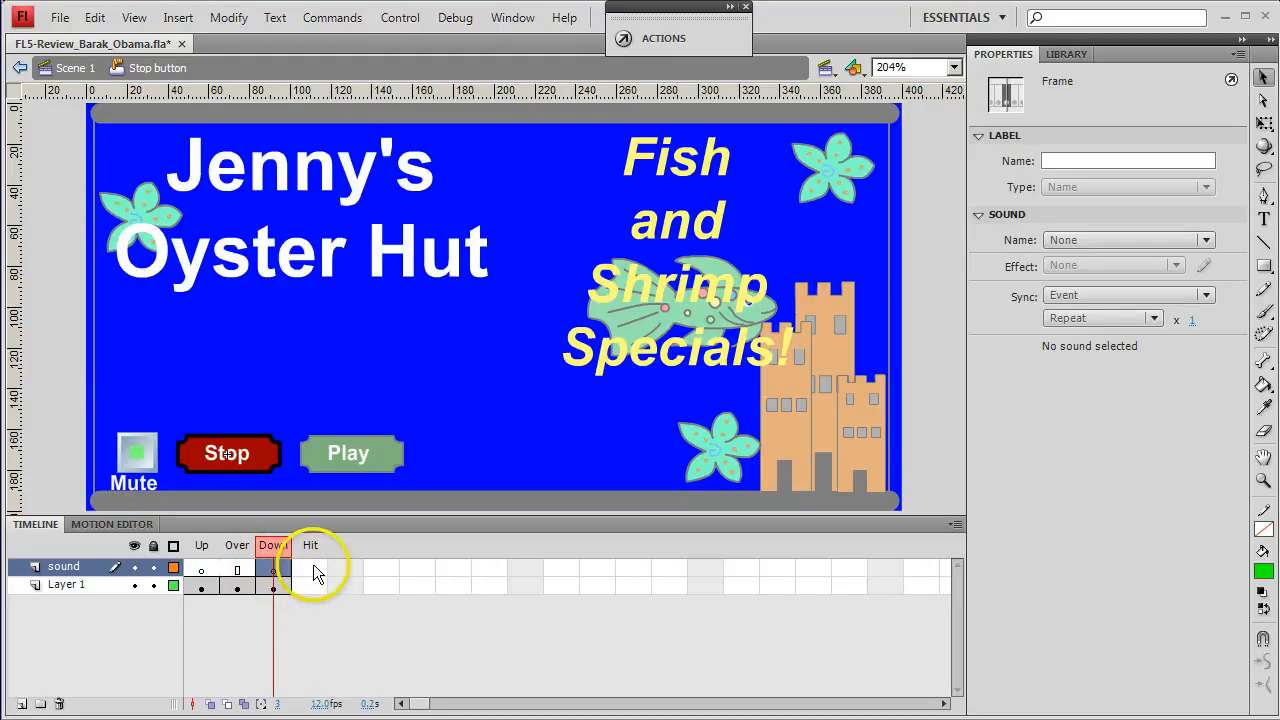
{"action": "key", "text": "F7"}
{"action": "key", "text": "ctrl+a"}
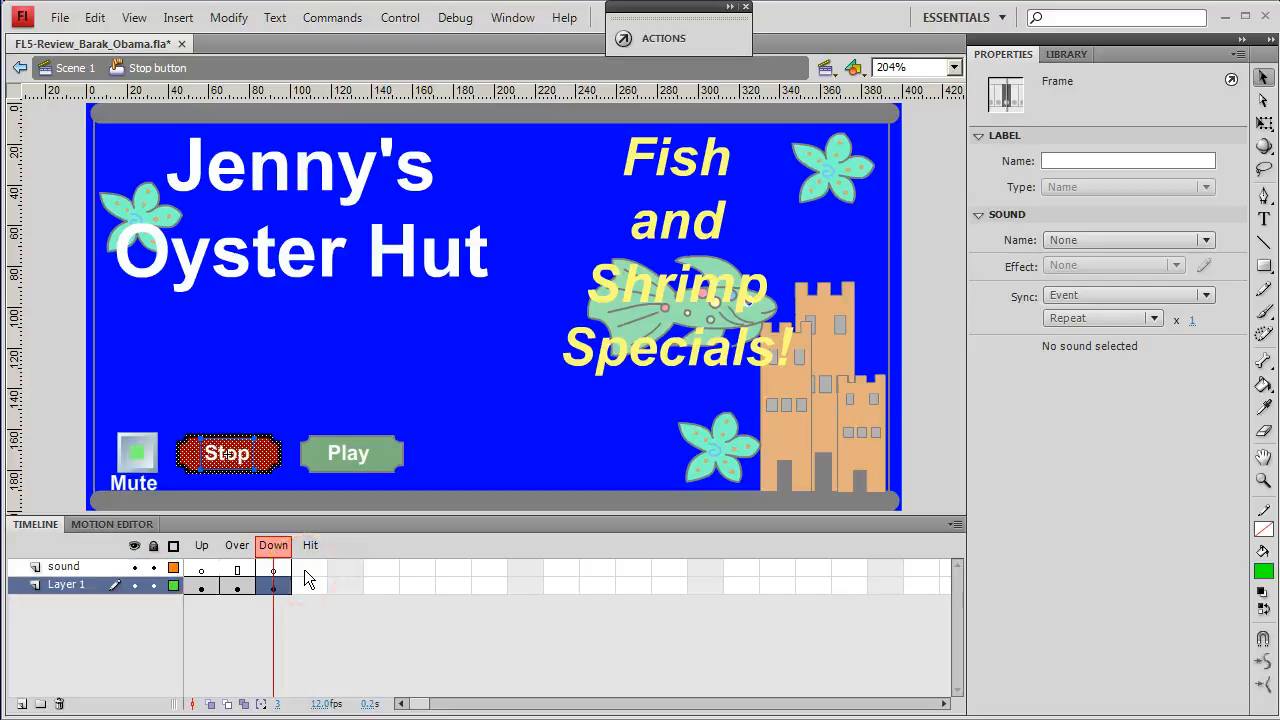
{"action": "key", "text": "ctrl+z"}
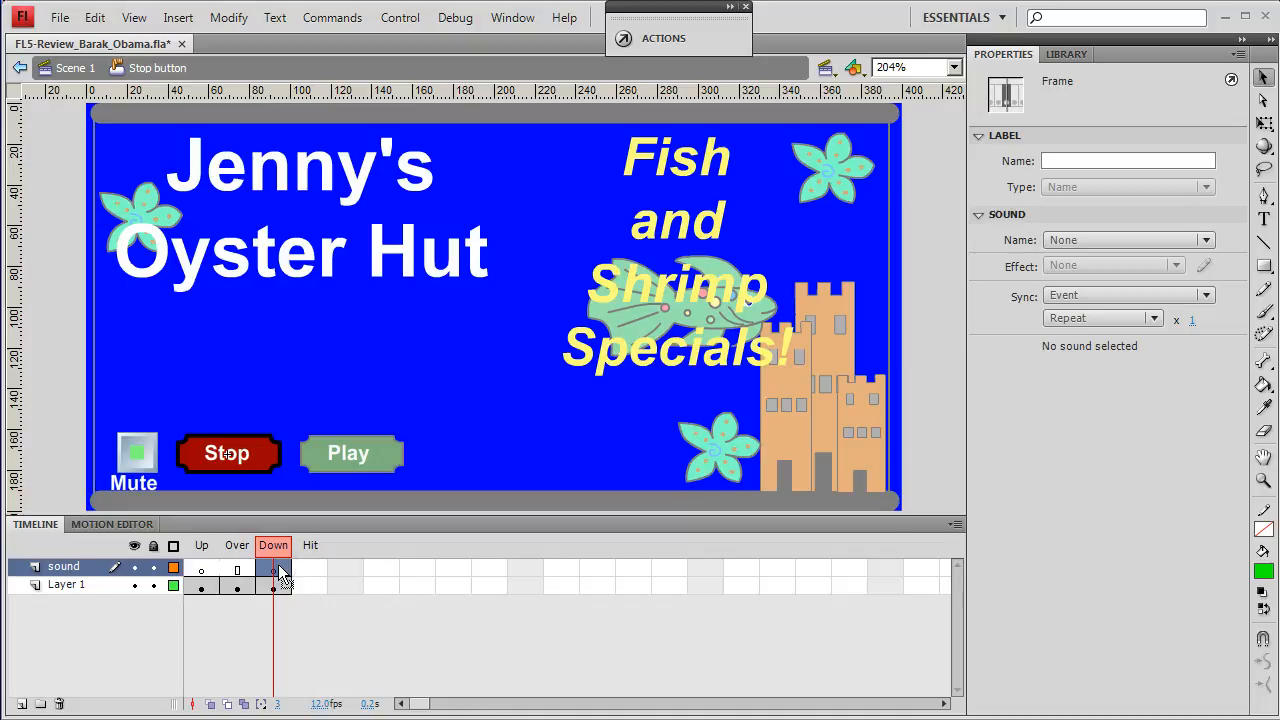
Insert a blank keyframe in the Hit frame of the sound layer, and select that layer's Down frame.
{"action": "key", "text": "F7"}
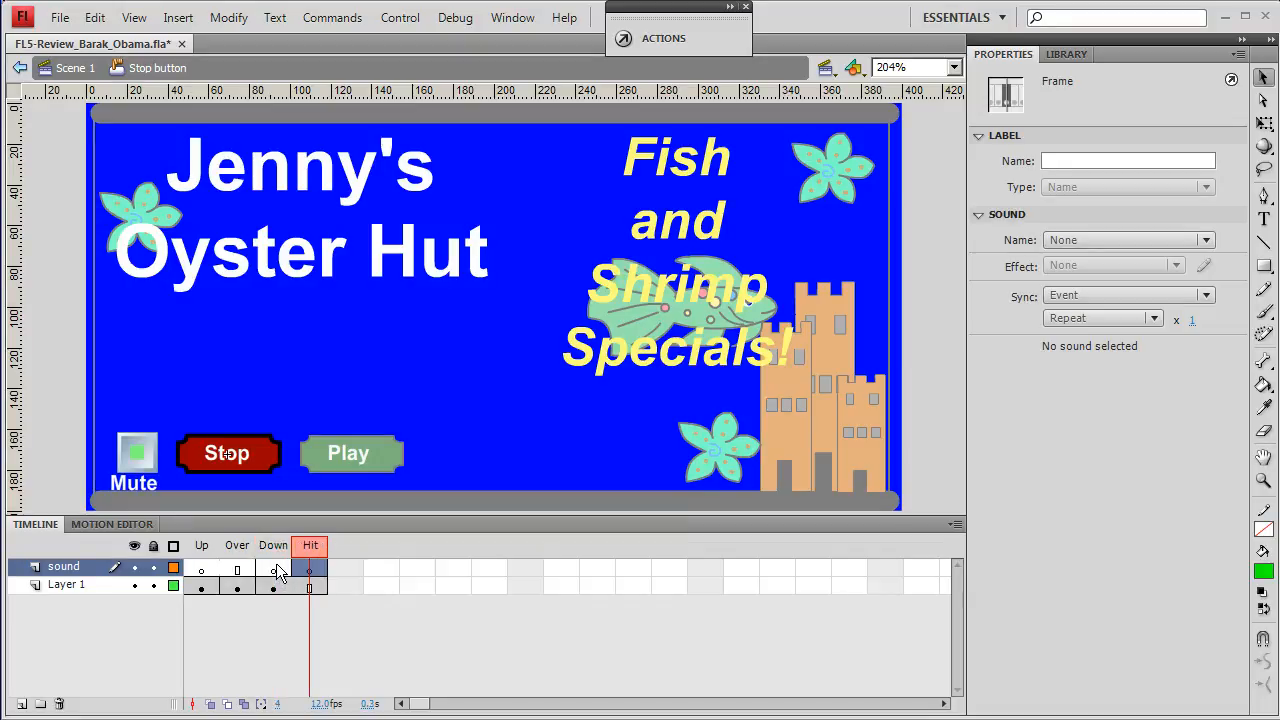
{"action": "left_click", "coordinate": [275, 570]}
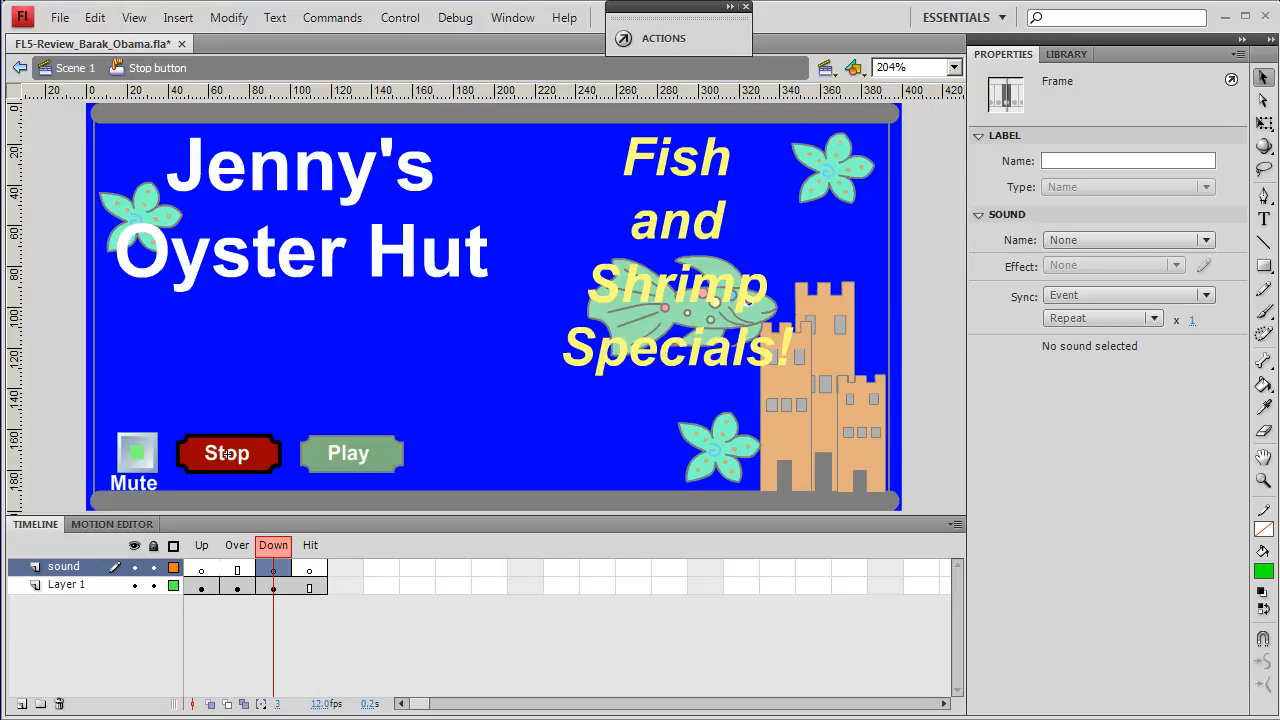
Undo the last frame insertion in the Stop button's sound layer and assign ding.wav to that layer's Down frame.
{"action": "key", "text": "ctrl+z"}
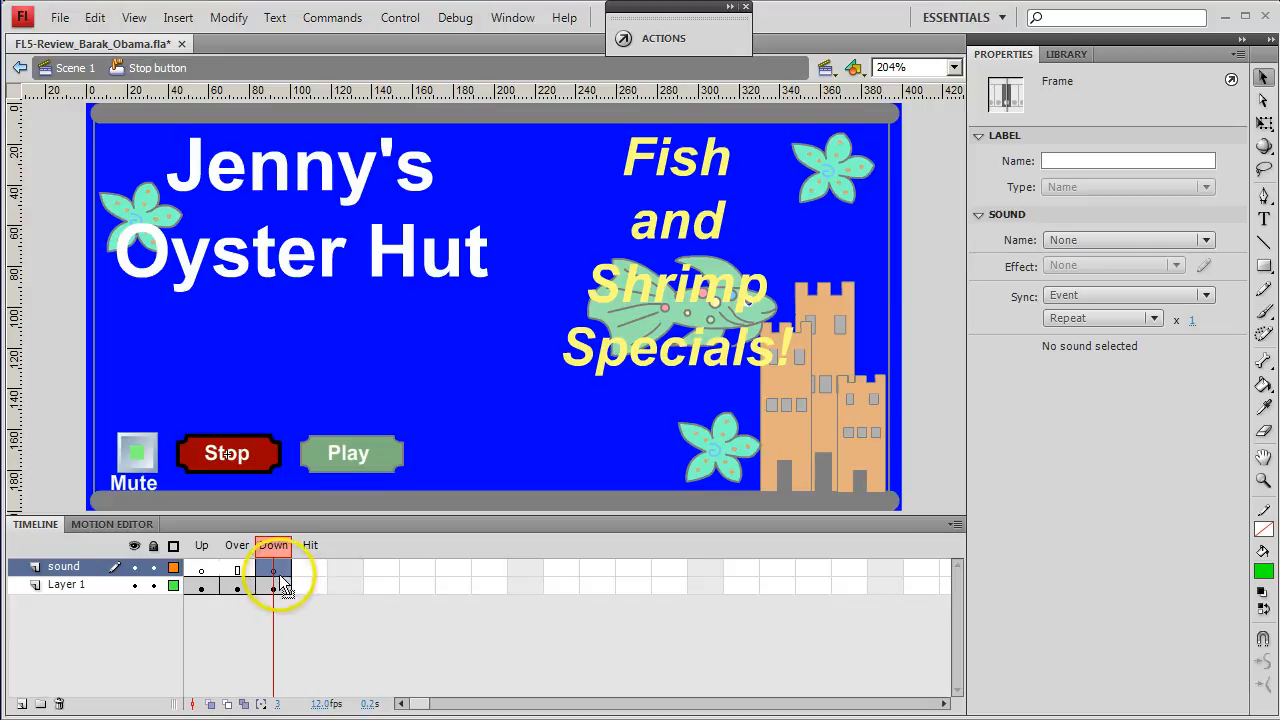
{"action": "left_click", "coordinate": [278, 566]}
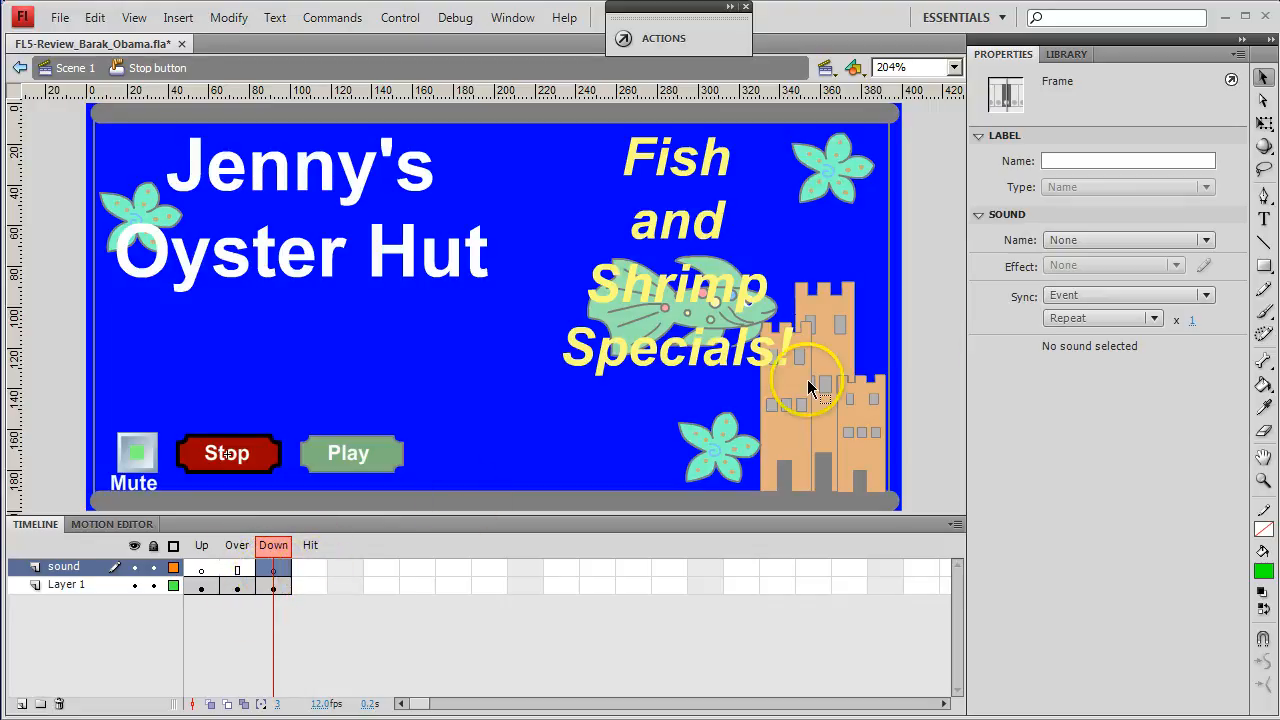
{"action": "left_click", "coordinate": [1108, 240]}
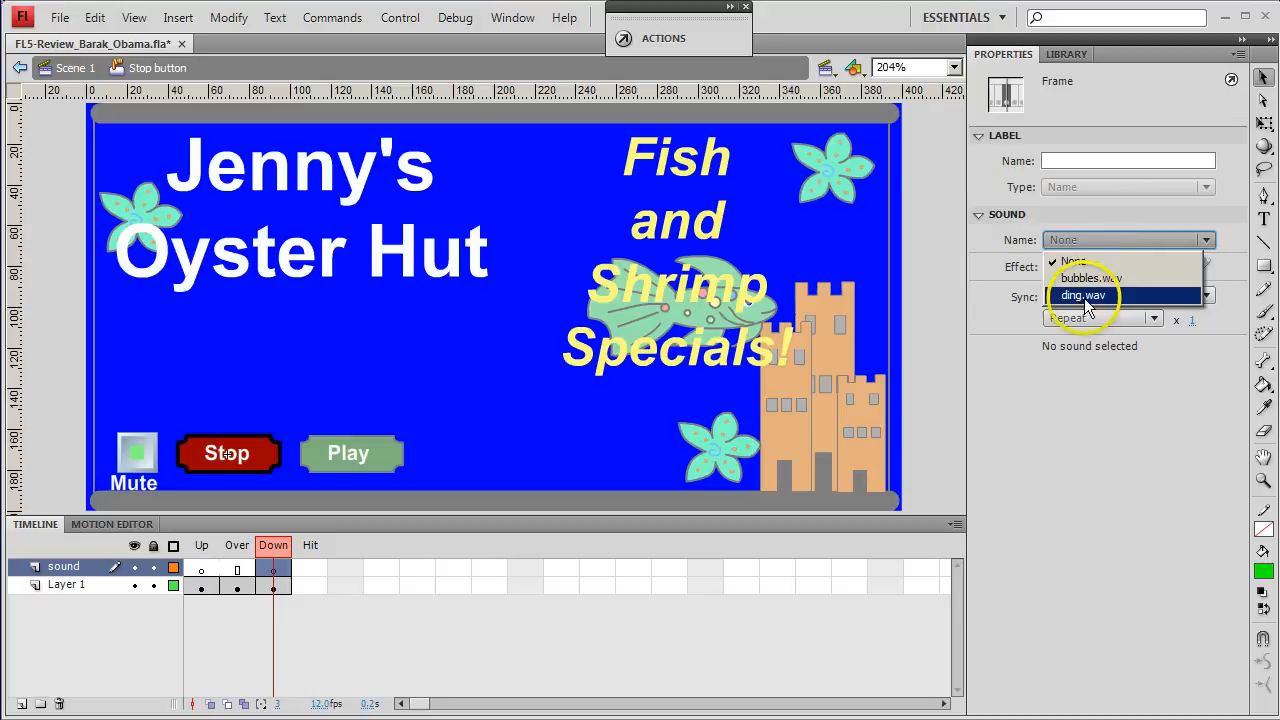
{"action": "left_click", "coordinate": [1084, 296]}
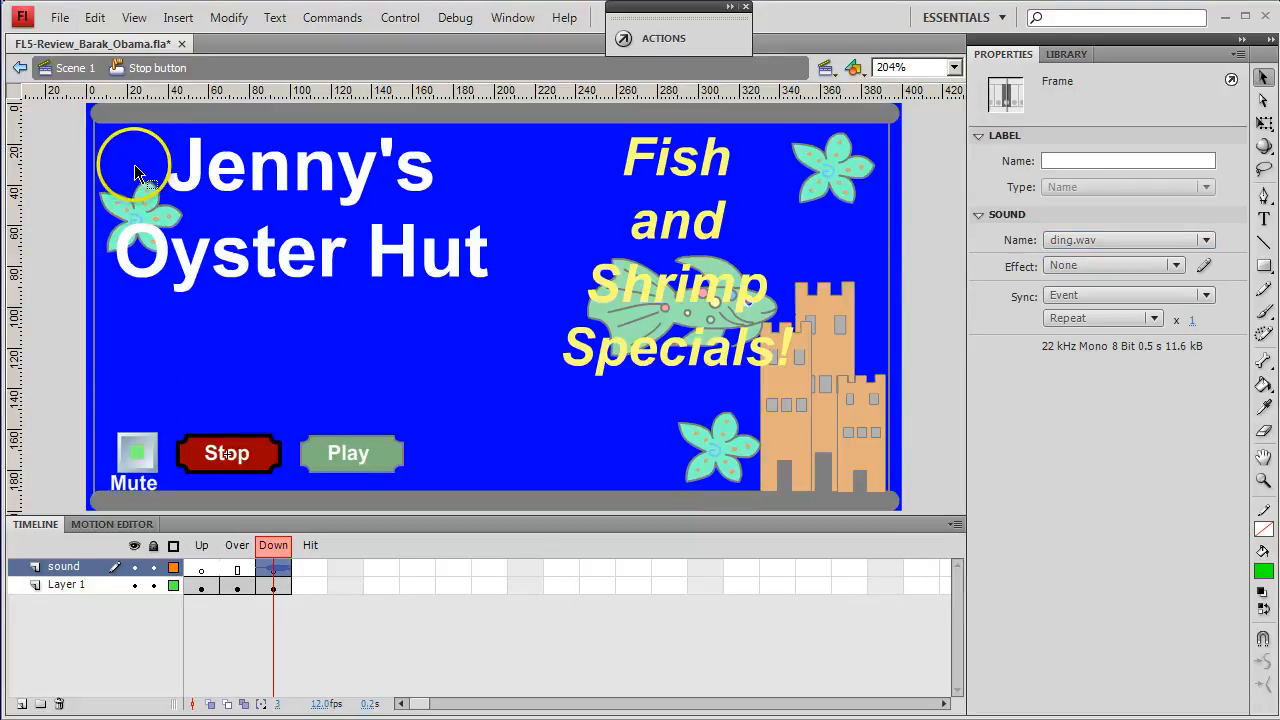
{"action": "left_click", "coordinate": [68, 68]}
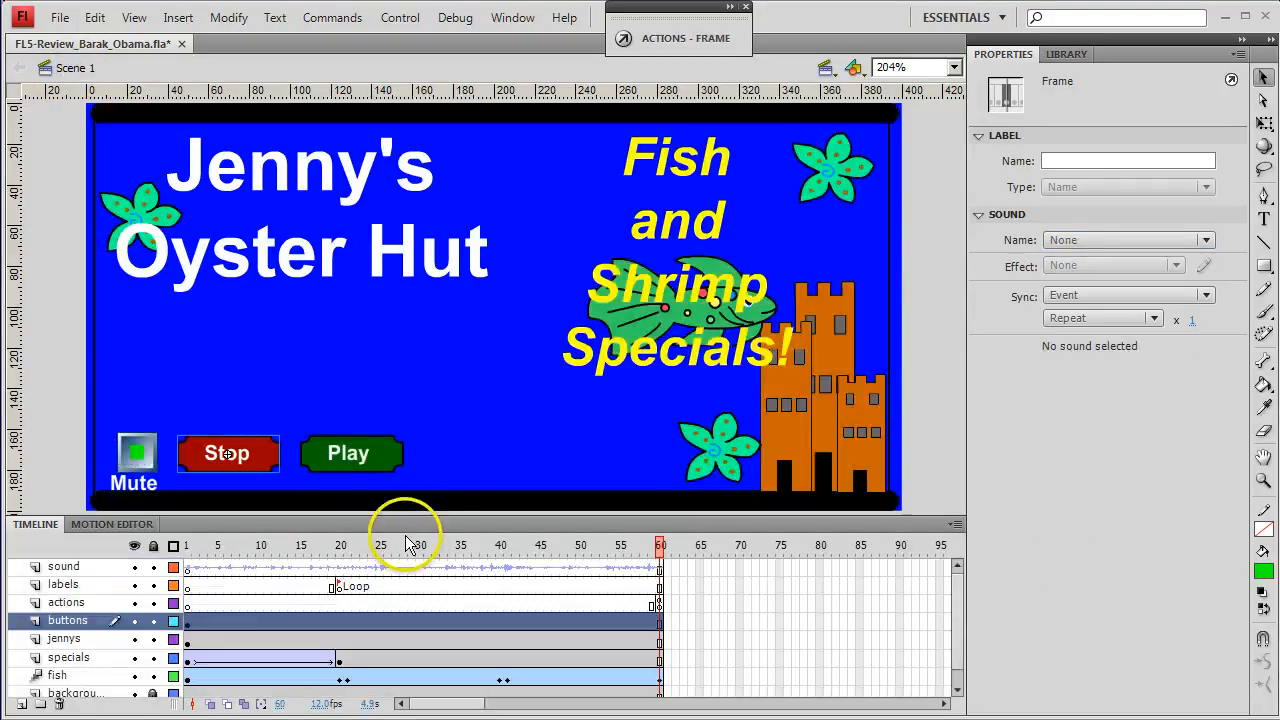
Open the Play button symbol for editing and add a new layer named "sound" to it.
{"action": "double_click", "coordinate": [361, 460]}
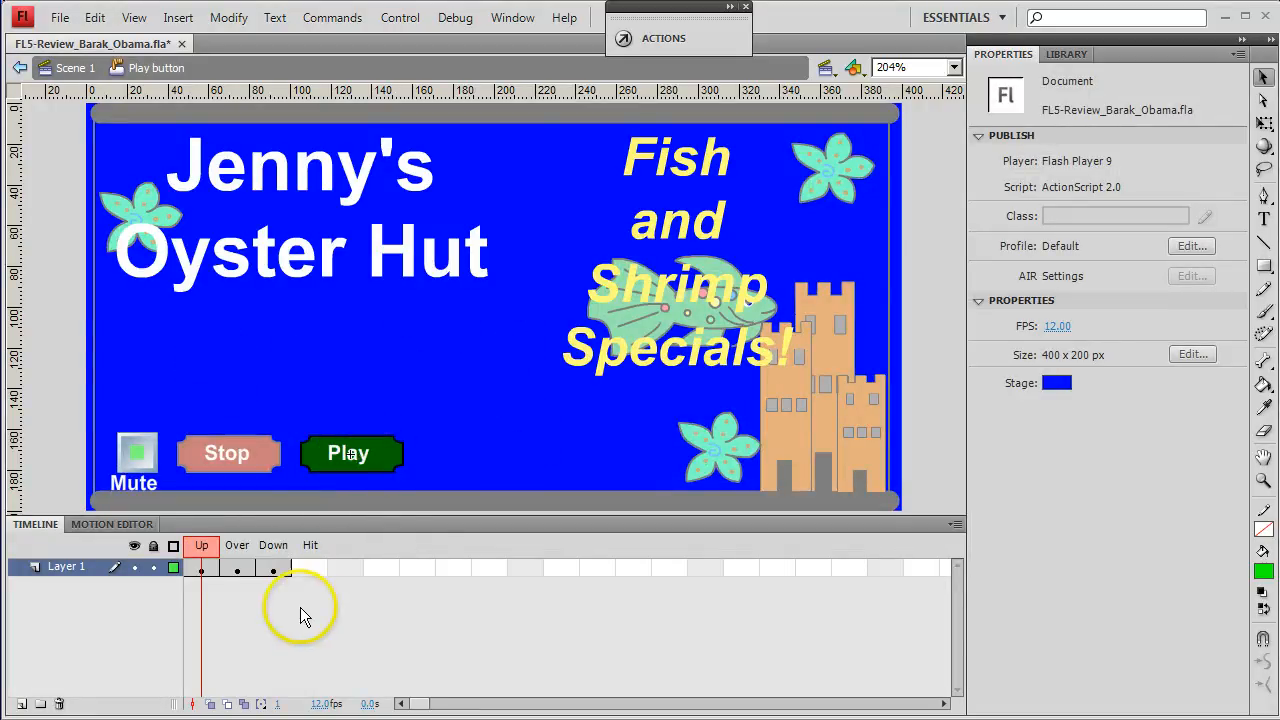
{"action": "left_click", "coordinate": [21, 703]}
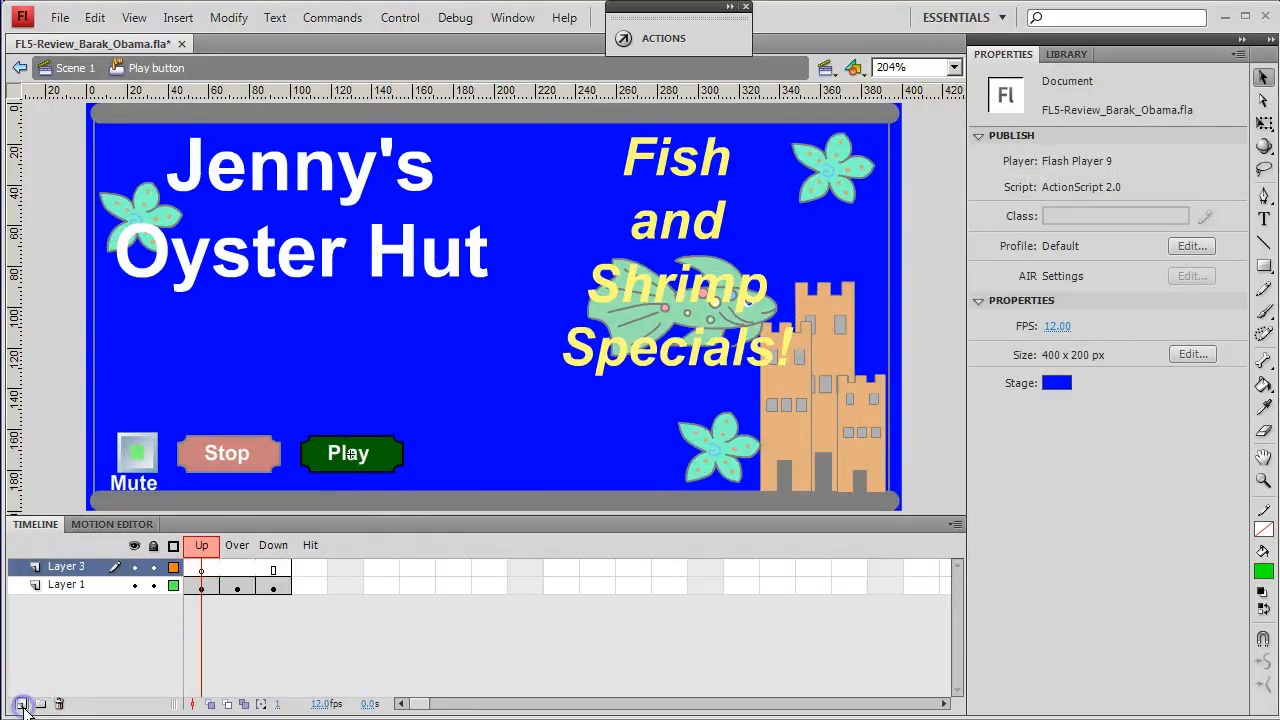
{"action": "double_click", "coordinate": [67, 567]}
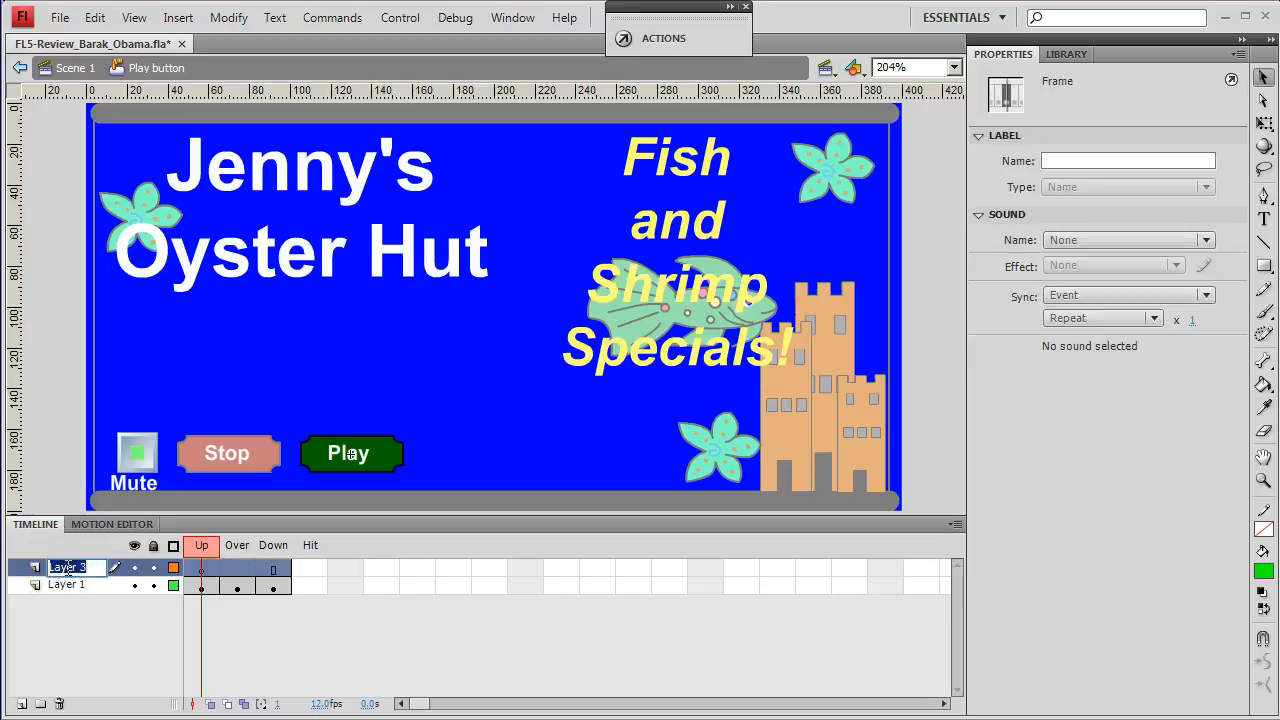
{"action": "type", "text": "sound"}
{"action": "key", "text": "Return"}
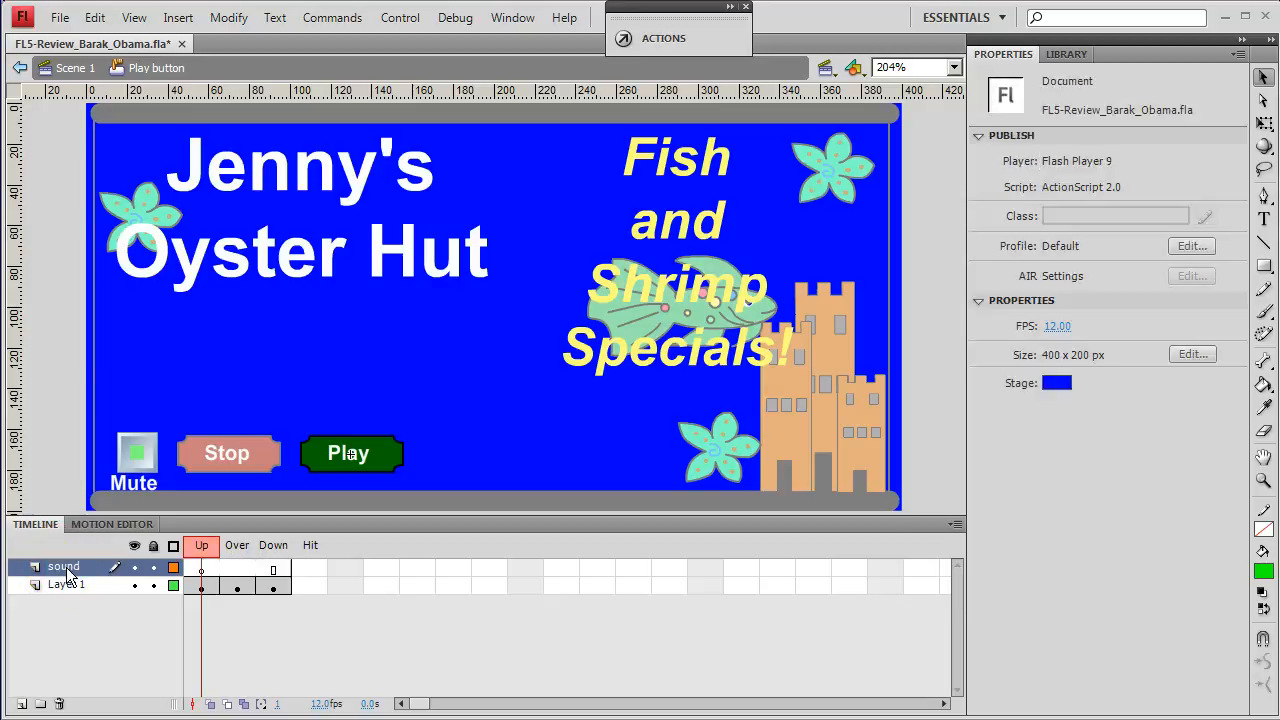
Insert a keyframe in the Down frame of the Play button's sound layer and assign ding.wav to it.
{"action": "left_click", "coordinate": [275, 569]}
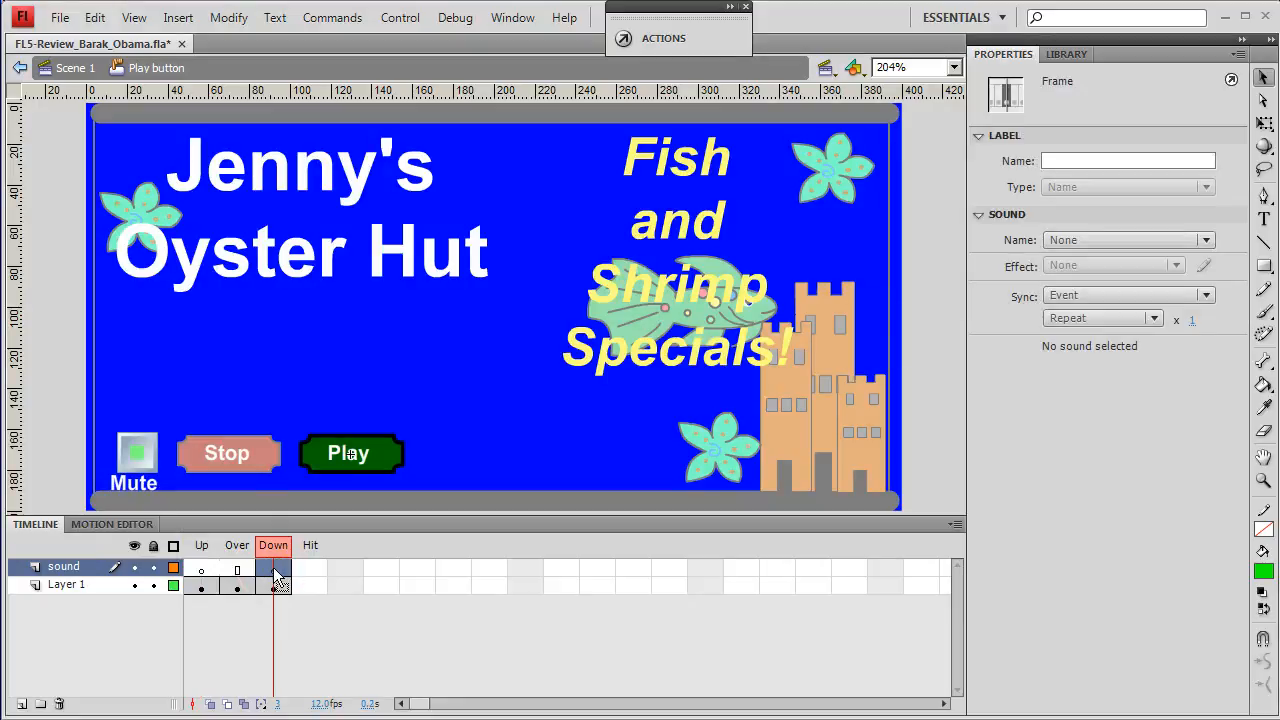
{"action": "left_click", "coordinate": [1128, 241]}
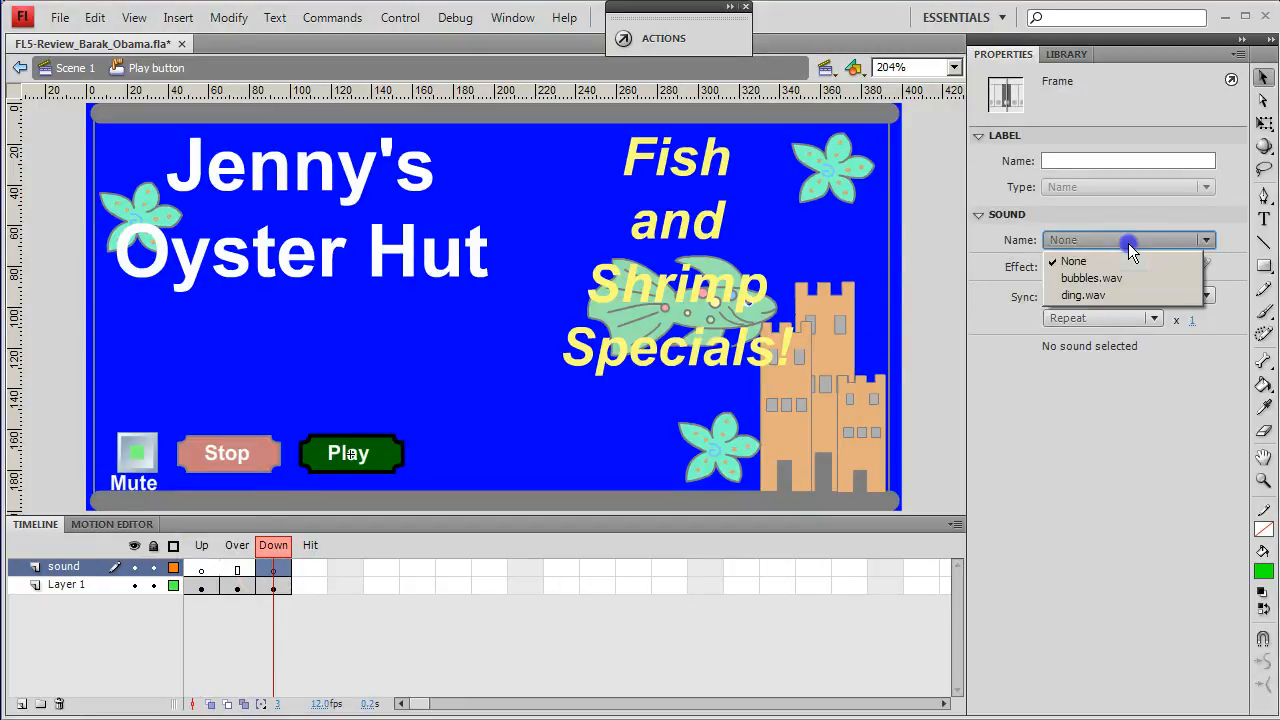
{"action": "left_click", "coordinate": [1090, 294]}
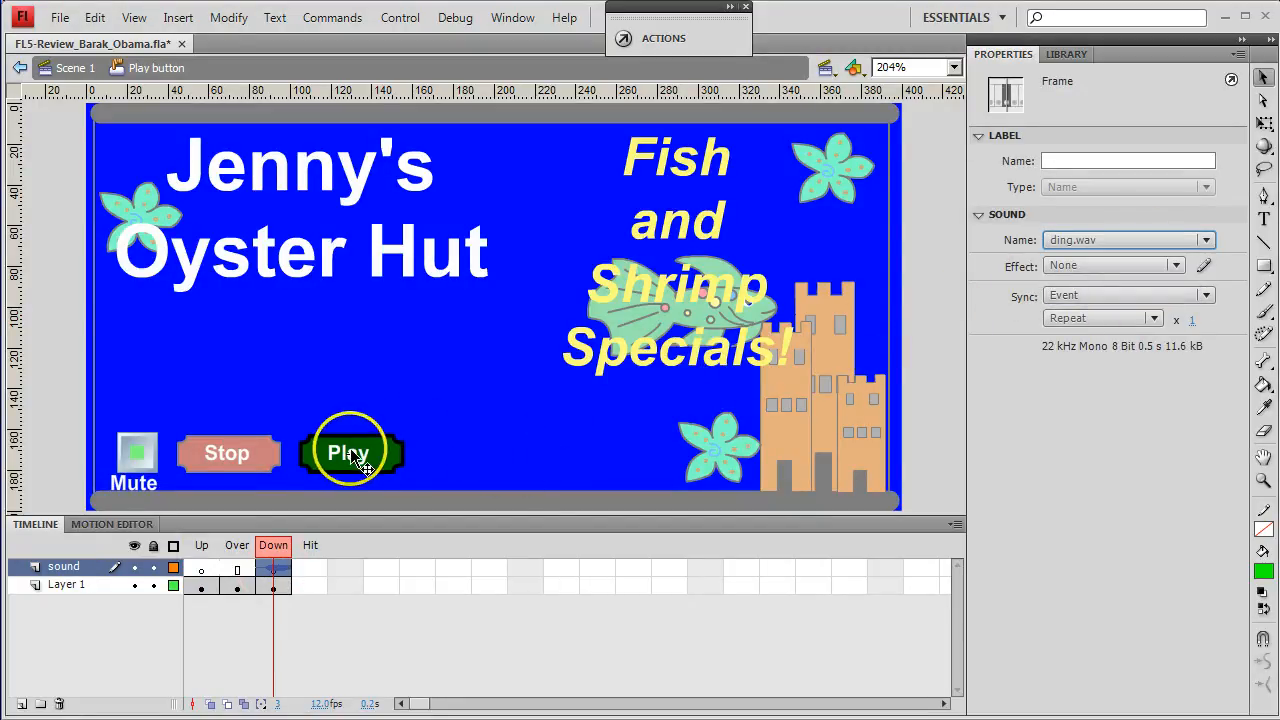
Replace the Play button's label text in the Down frame with "Start".
{"action": "left_click", "coordinate": [360, 465]}
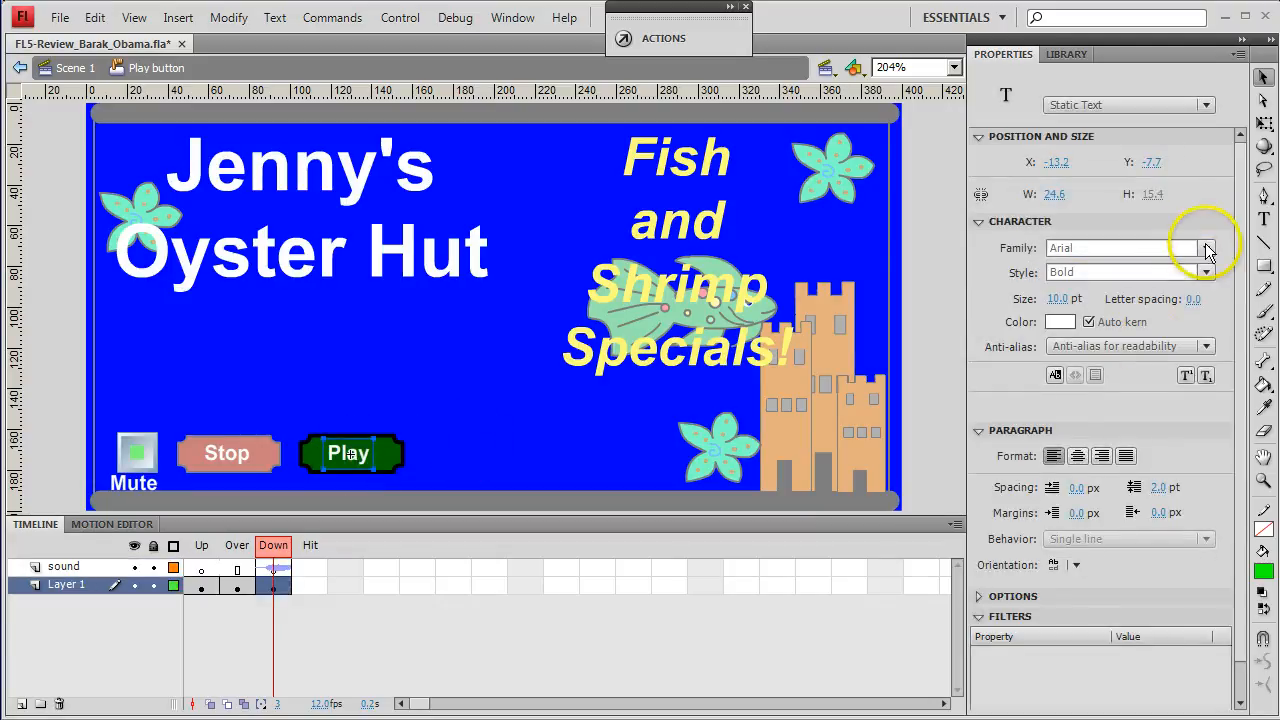
{"action": "left_click", "coordinate": [1265, 222]}
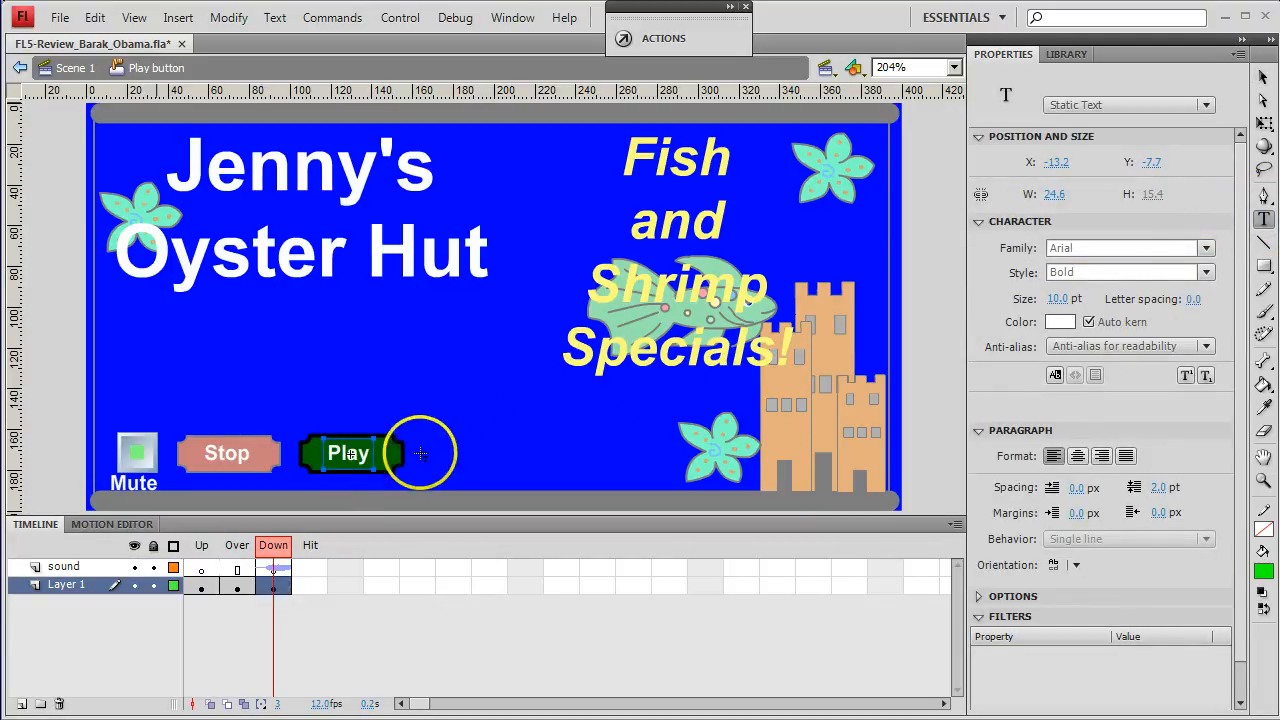
{"action": "double_click", "coordinate": [351, 454]}
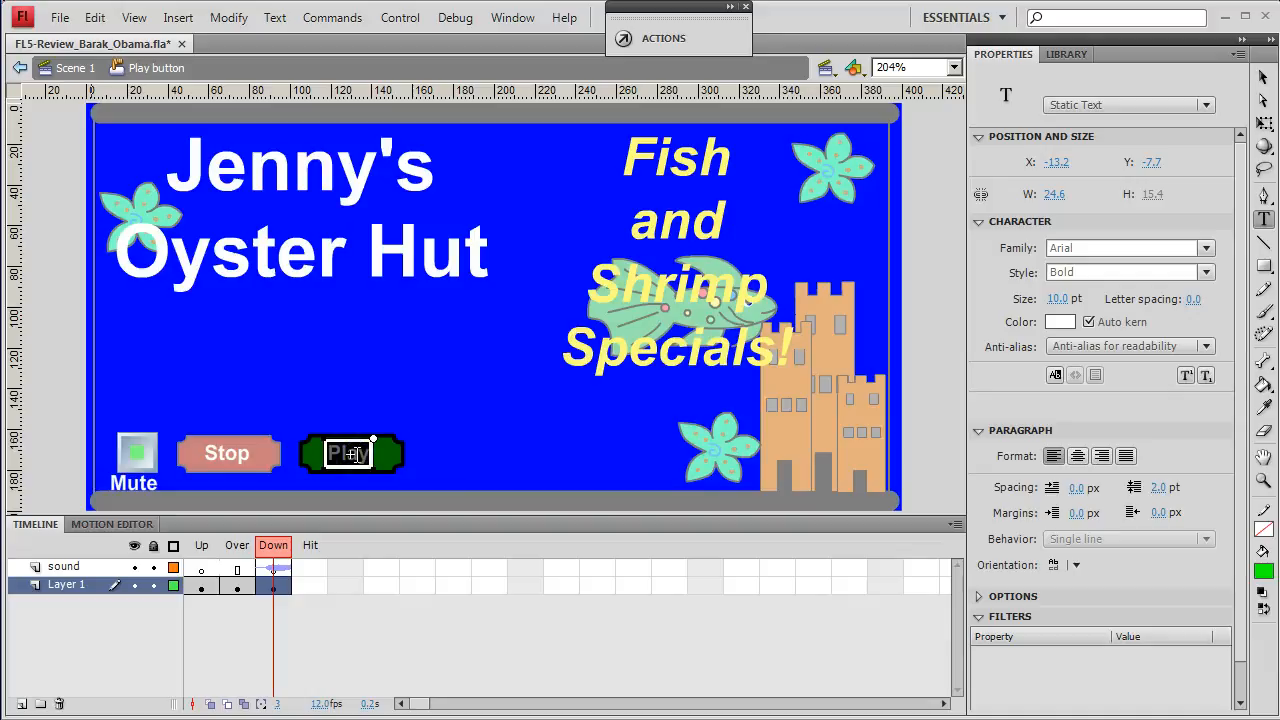
{"action": "type", "text": "Start"}
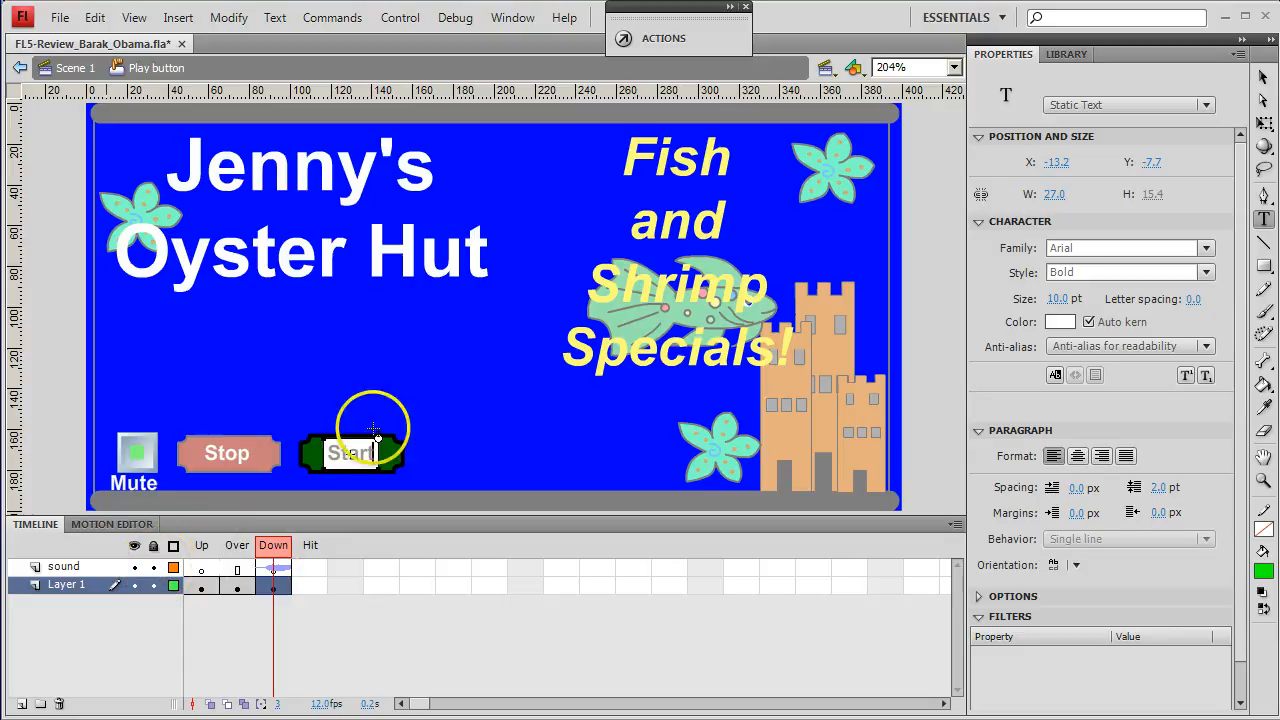
Replace the button's label text with "Start" in the Up and Over frames as well.
{"action": "left_click", "coordinate": [201, 568]}
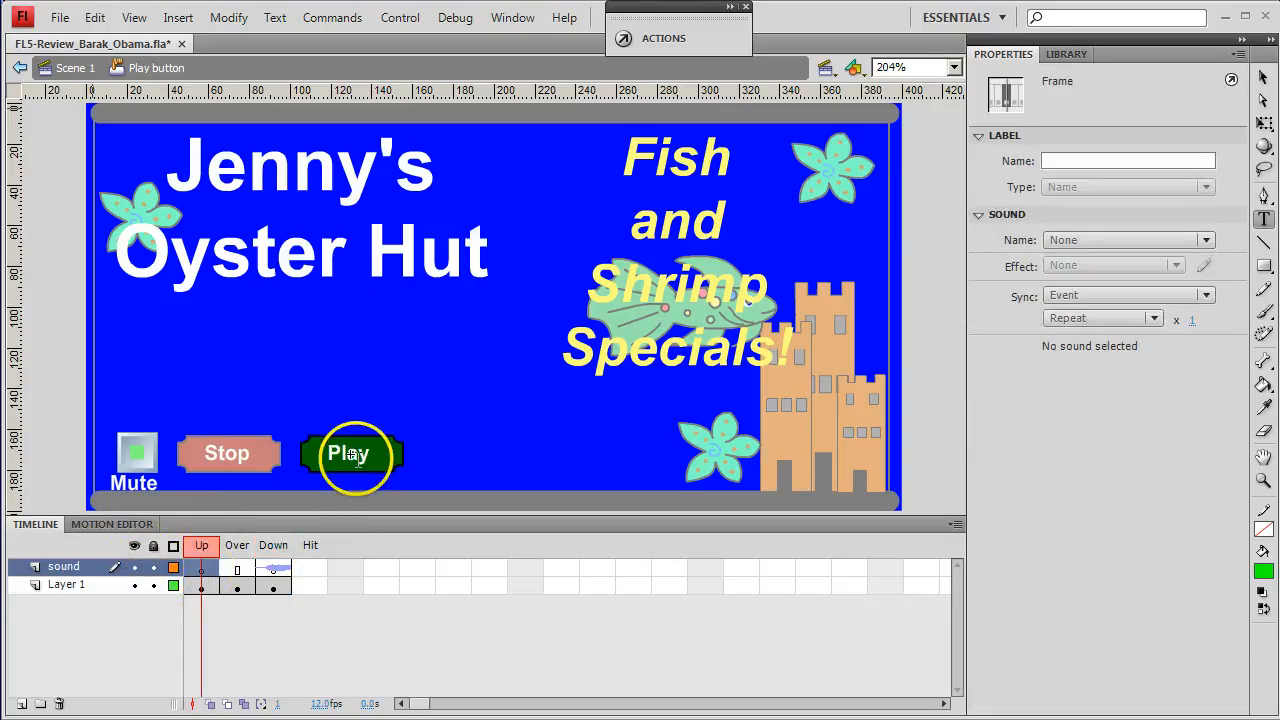
{"action": "left_click", "coordinate": [352, 455]}
{"action": "type", "text": "Start"}
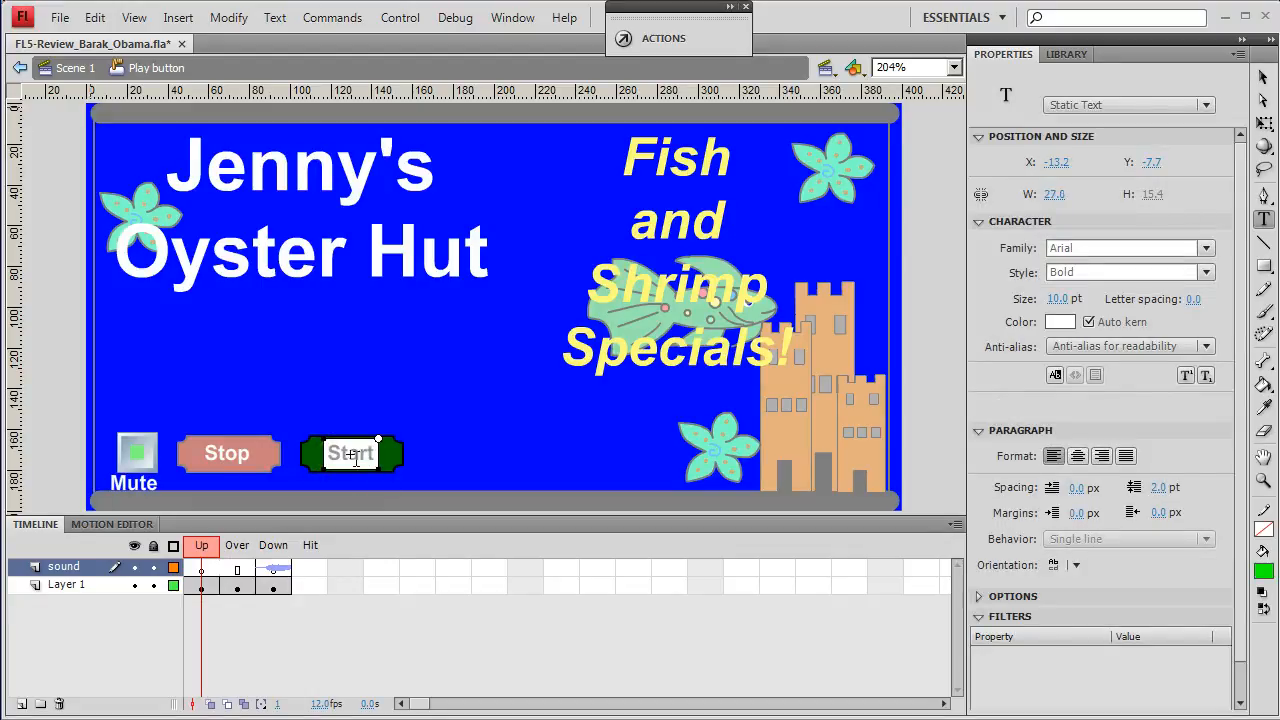
{"action": "left_click", "coordinate": [237, 568]}
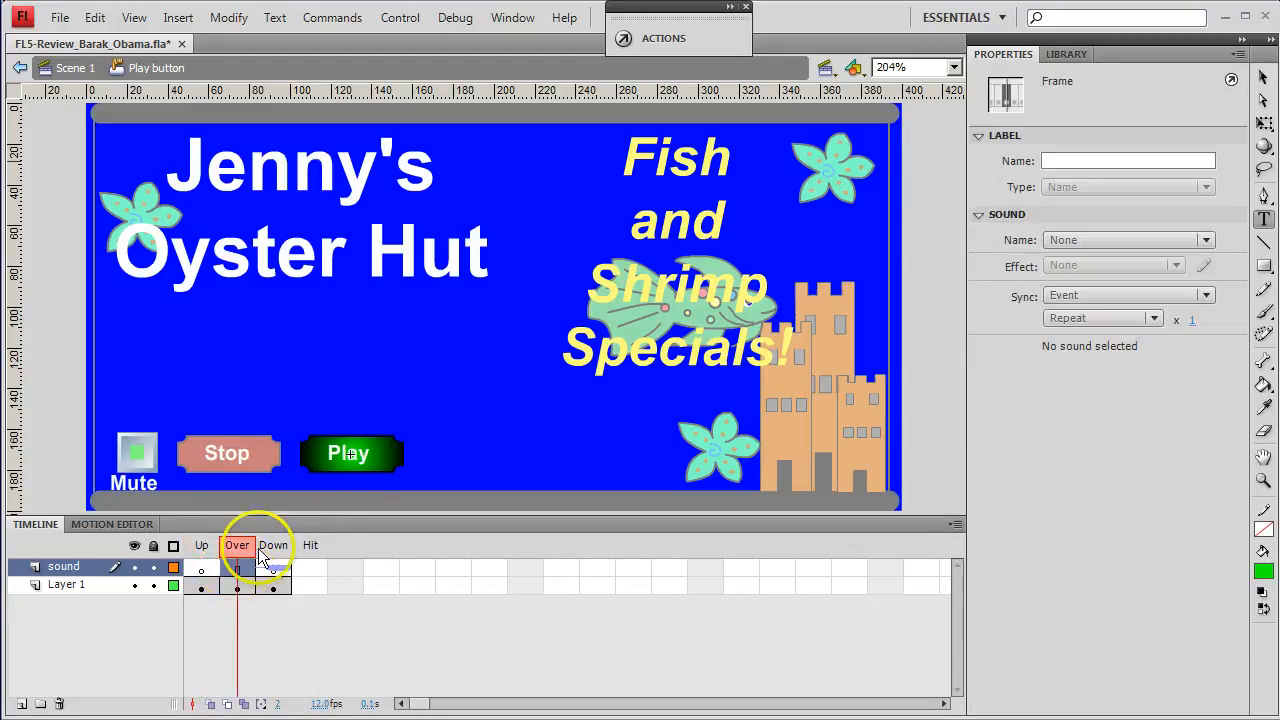
{"action": "left_click", "coordinate": [352, 453]}
{"action": "key", "text": "ctrl+a"}
{"action": "type", "text": "S"}
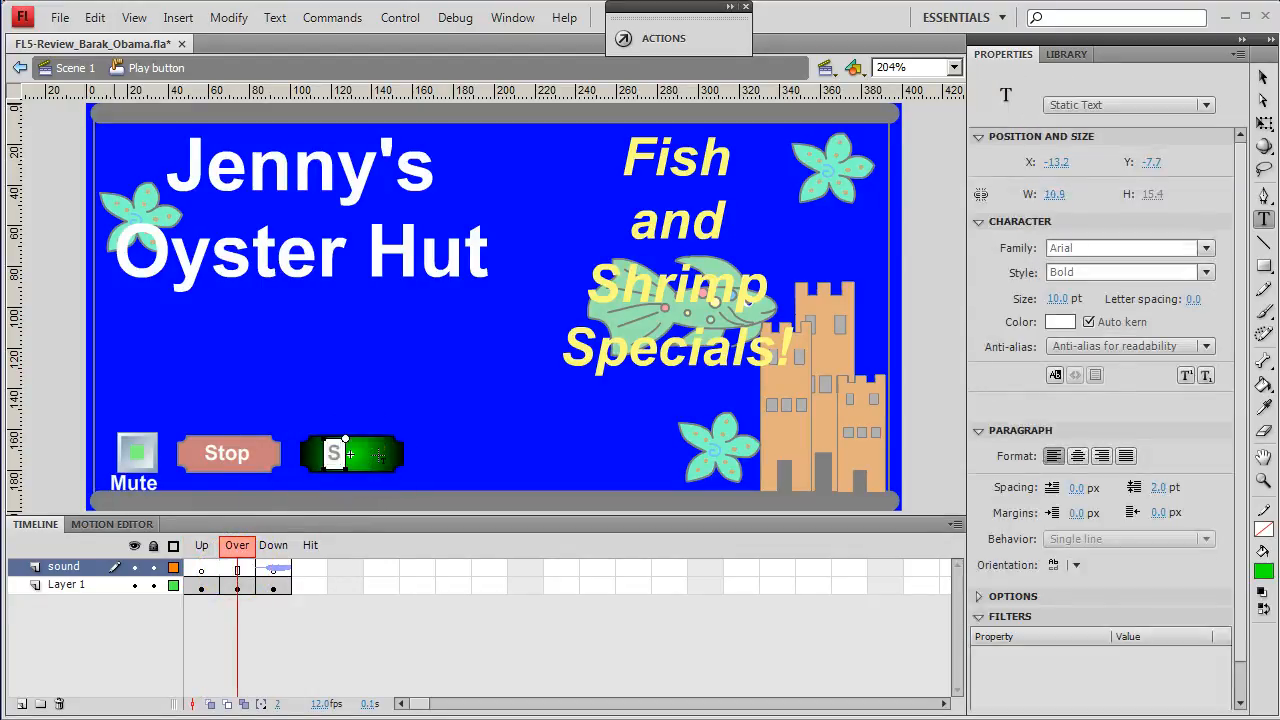
{"action": "type", "text": "tart"}
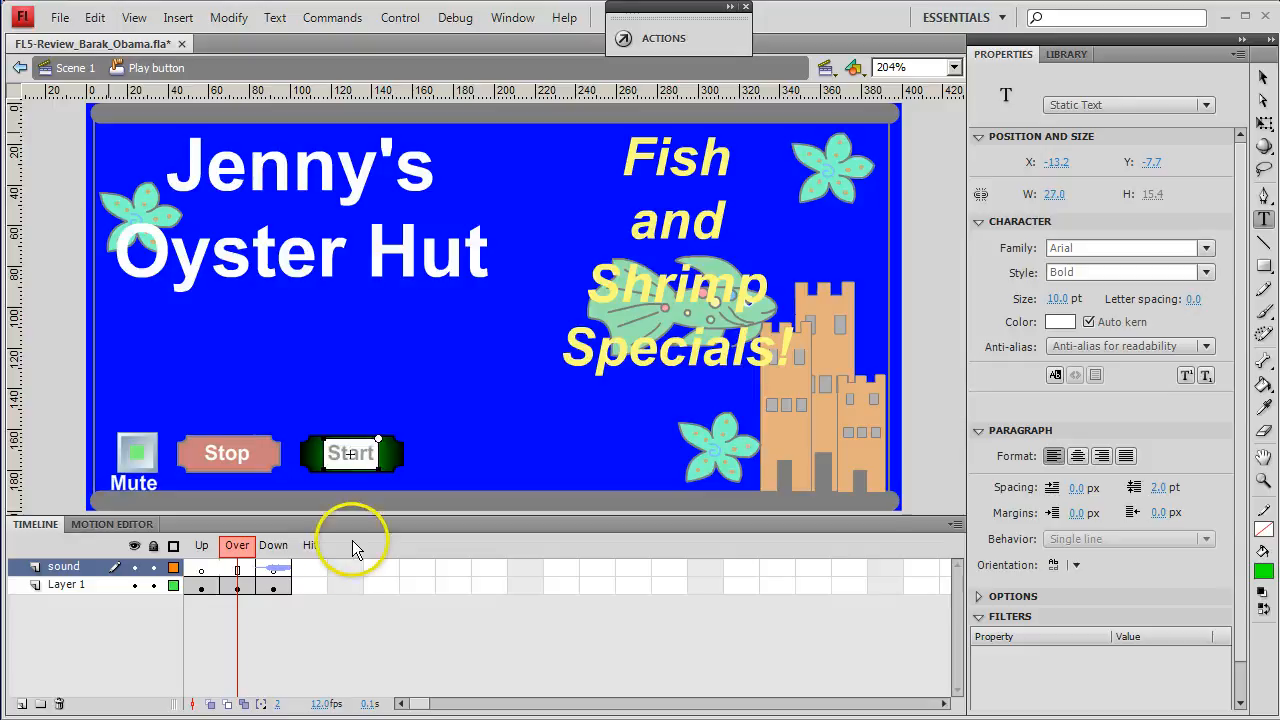
Compare the button's label across its Up, Over and Down frames, and return to Scene 1.
{"action": "left_click", "coordinate": [273, 568]}
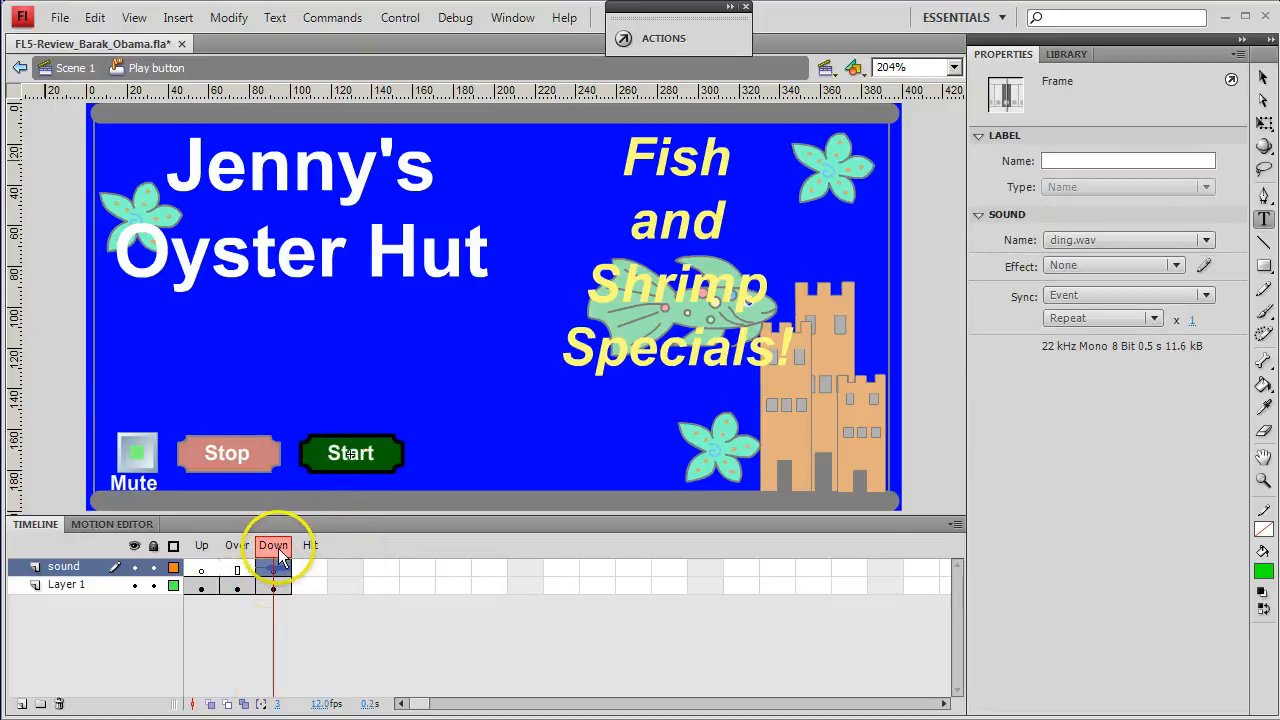
{"action": "left_click", "coordinate": [201, 568]}
{"action": "left_click", "coordinate": [240, 571]}
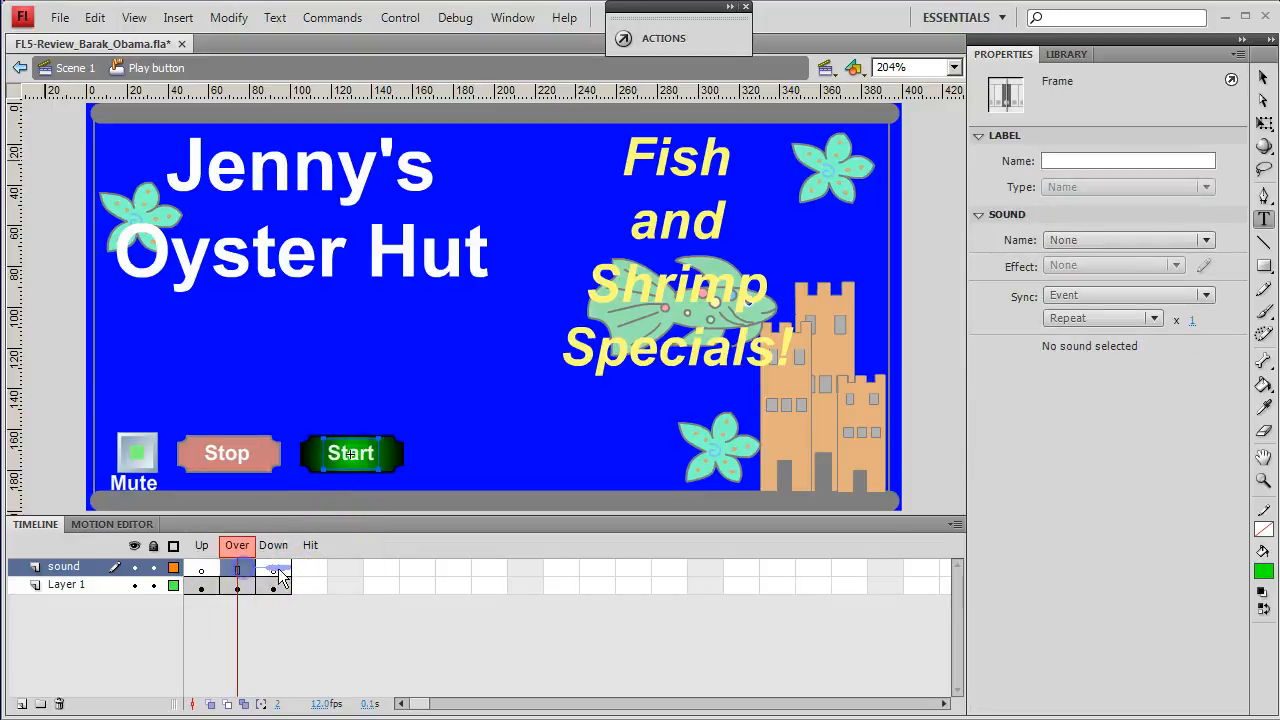
{"action": "left_click", "coordinate": [276, 570]}
{"action": "left_click", "coordinate": [241, 570]}
{"action": "left_click", "coordinate": [201, 569]}
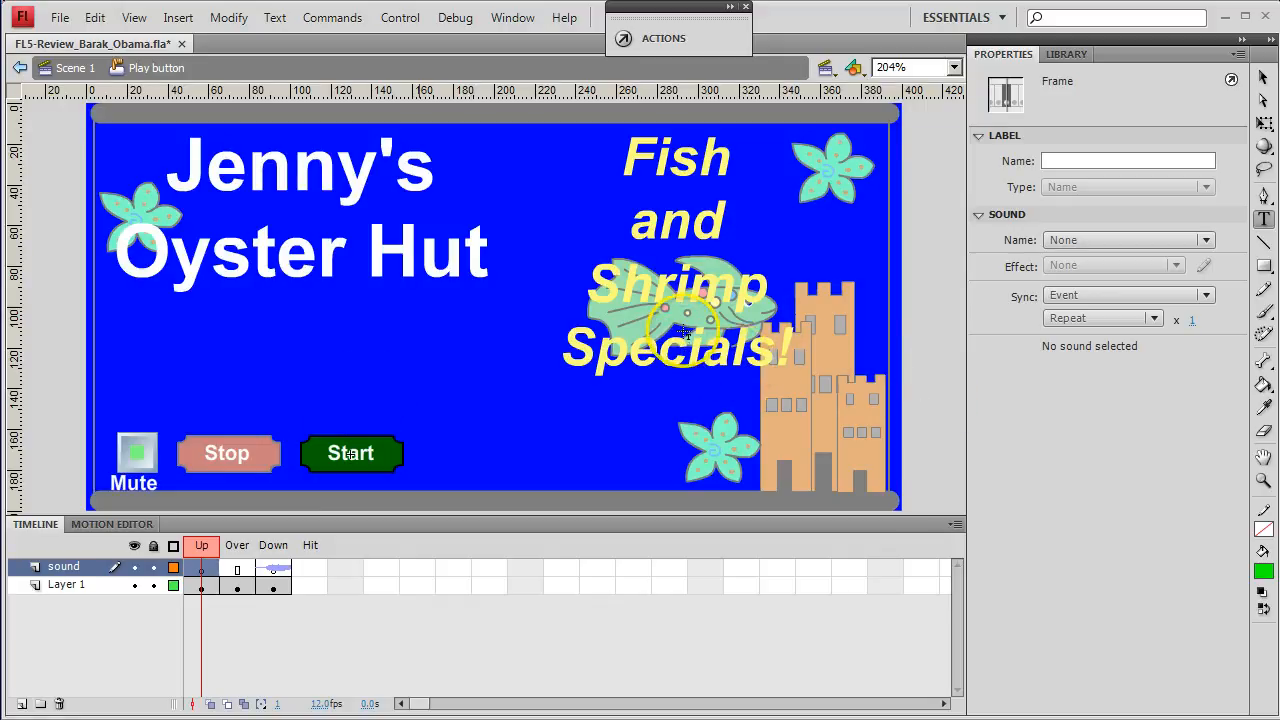
{"action": "left_click", "coordinate": [45, 73]}
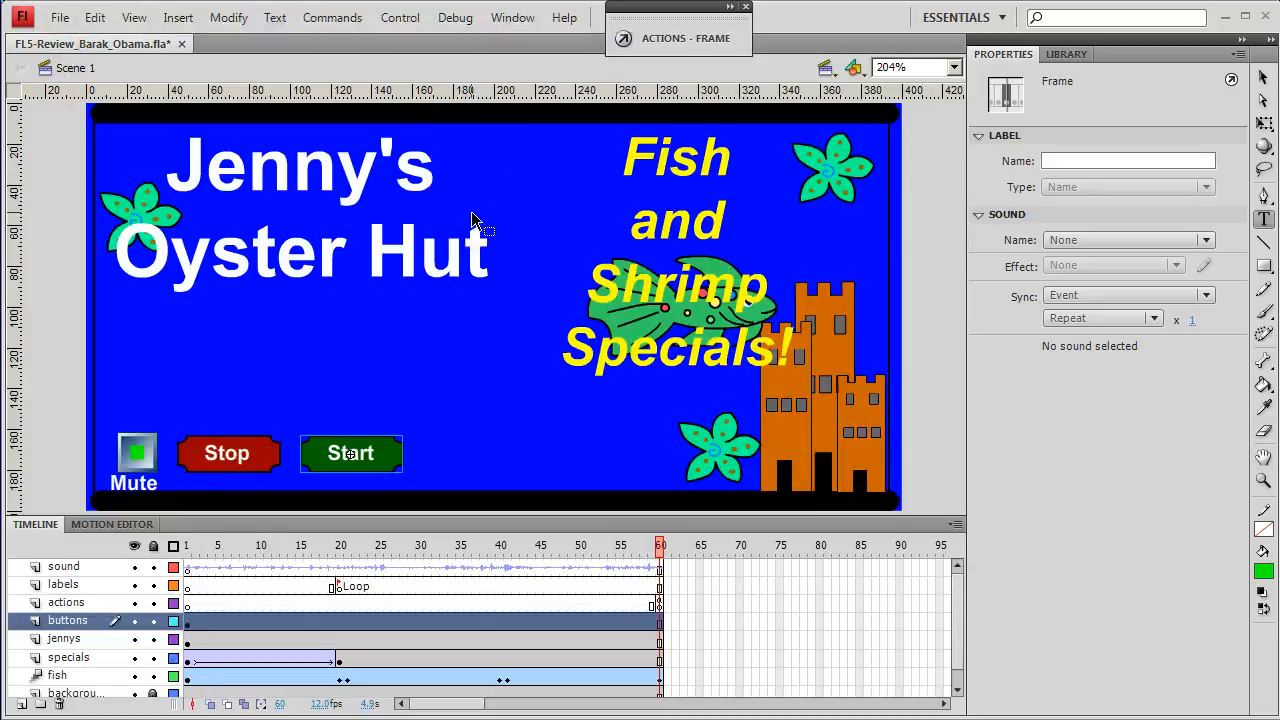
Test the movie and try the Stop, Start and Mute buttons in the preview.
{"action": "key", "text": "ctrl+Return"}
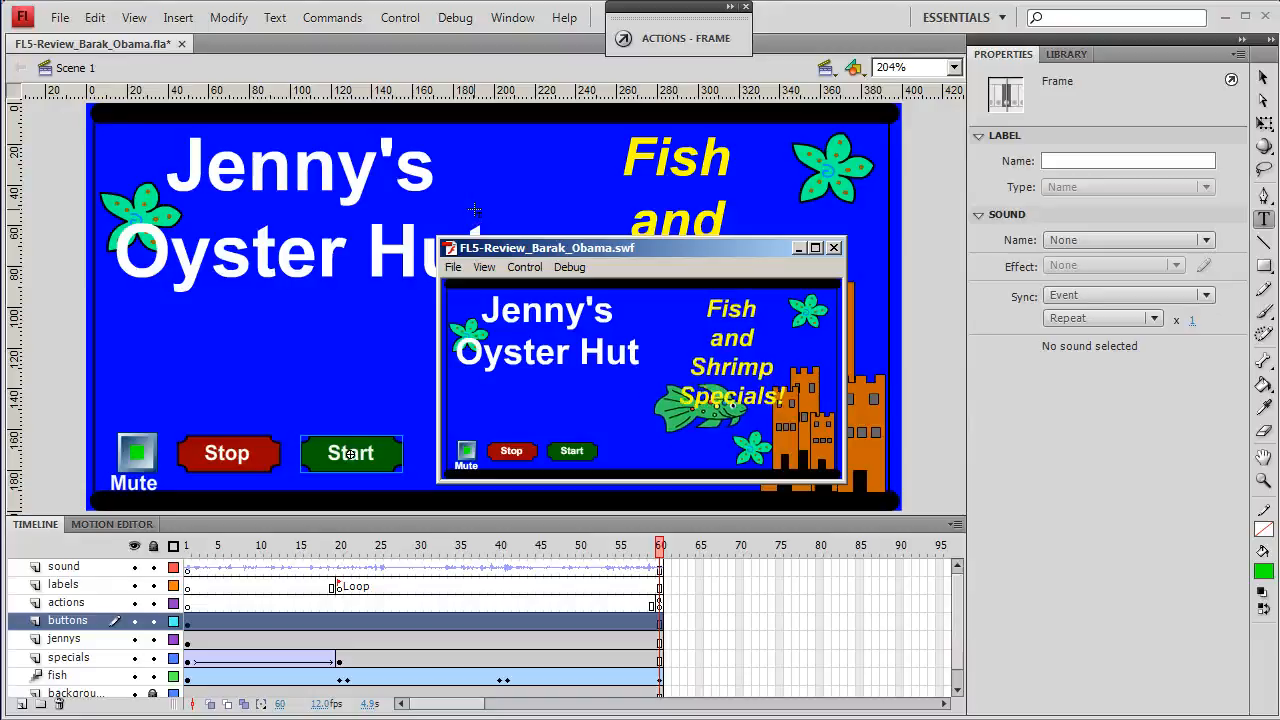
{"action": "left_click", "coordinate": [507, 455]}
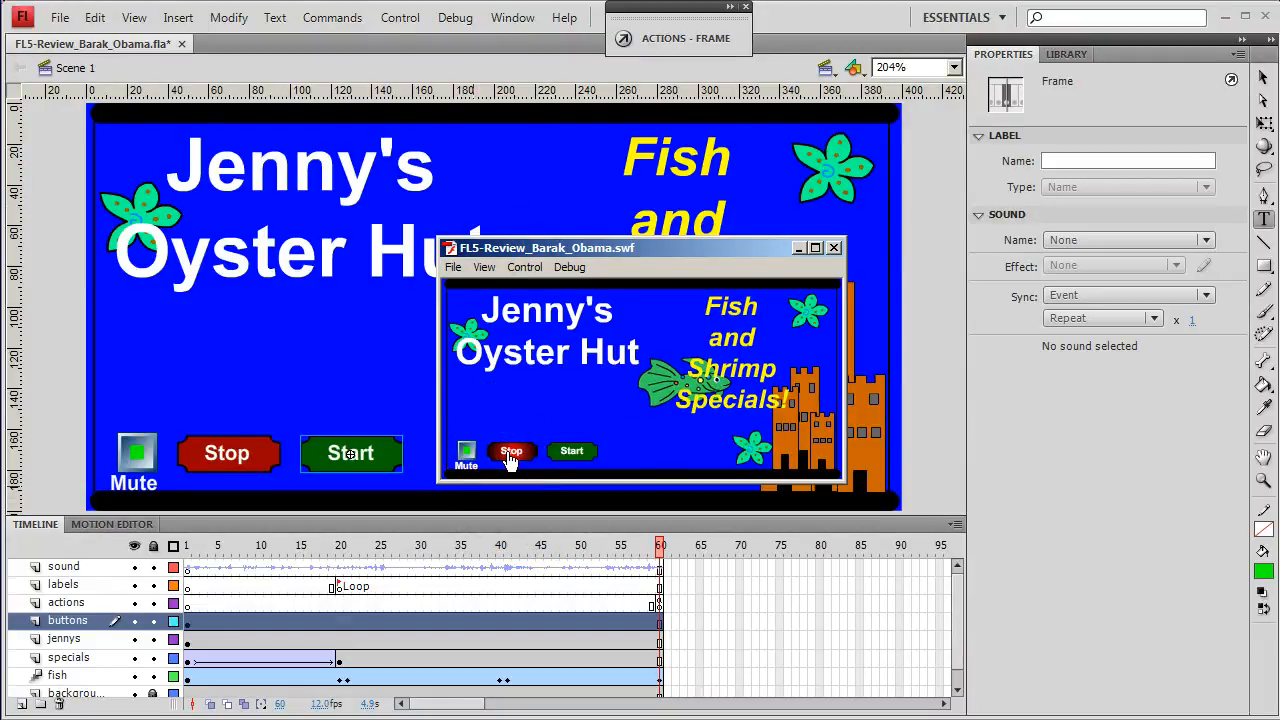
{"action": "left_click", "coordinate": [575, 455]}
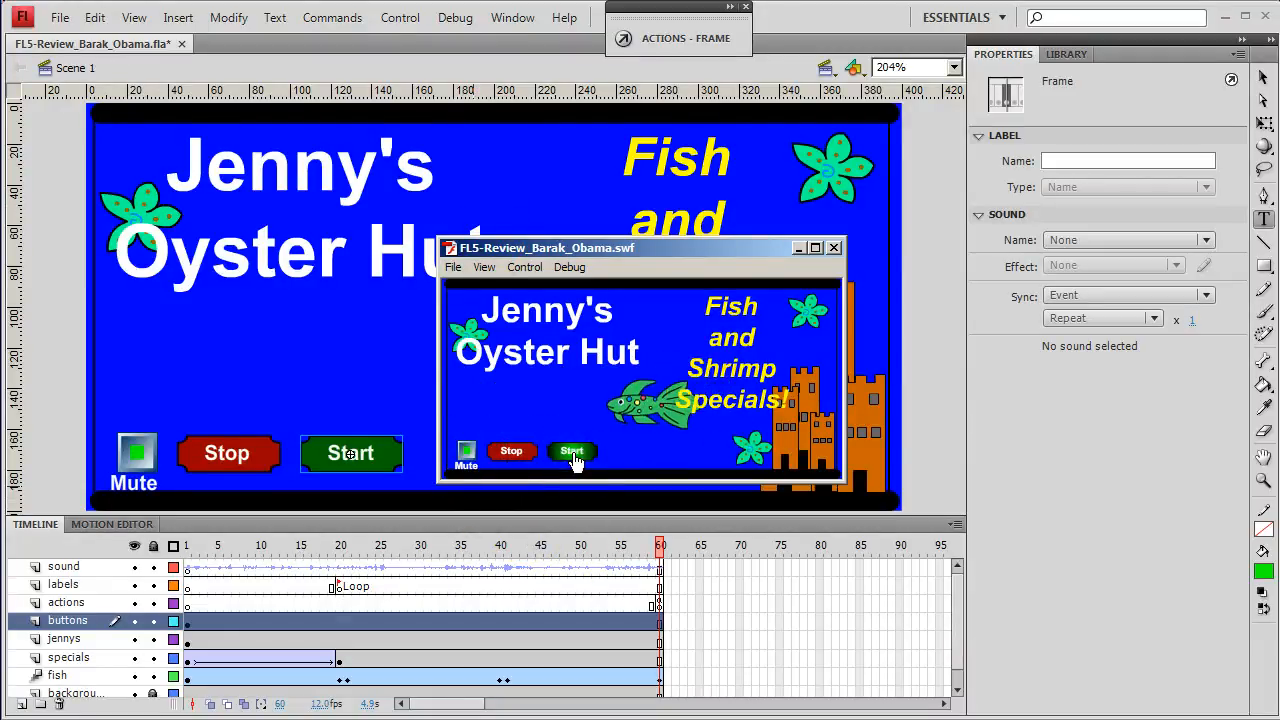
{"action": "left_click", "coordinate": [466, 455]}
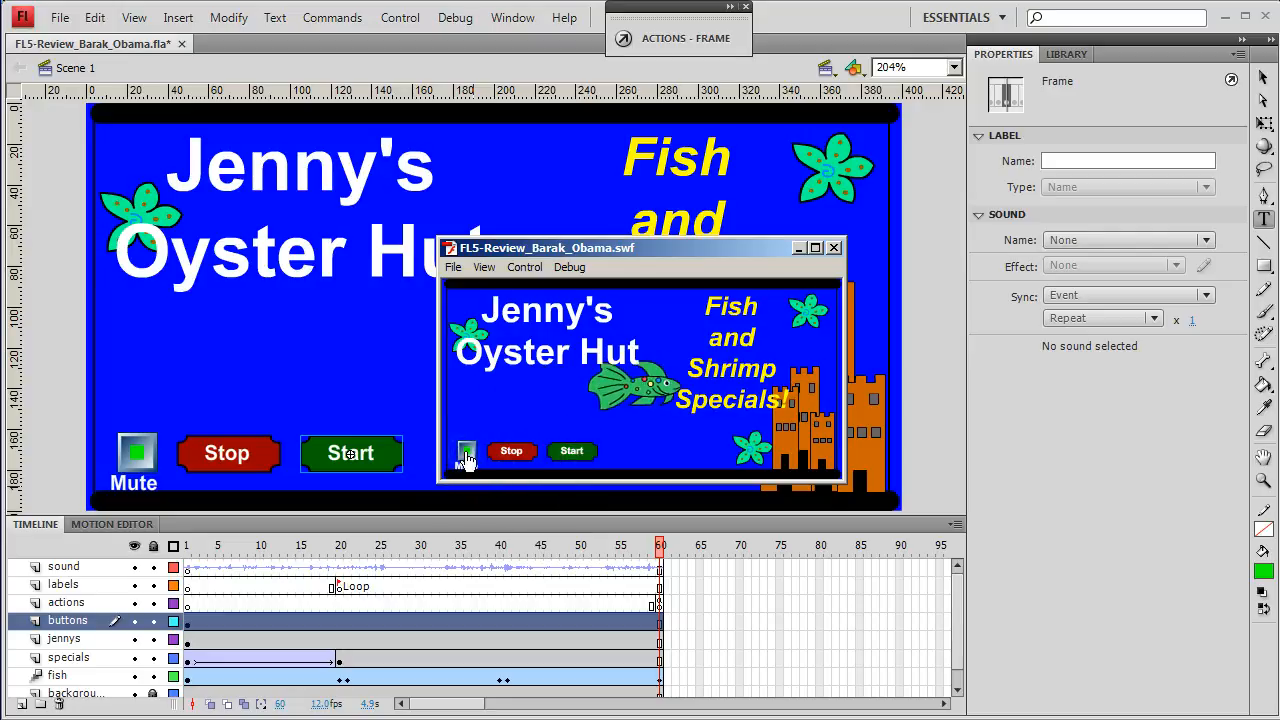
{"action": "left_click", "coordinate": [508, 453]}
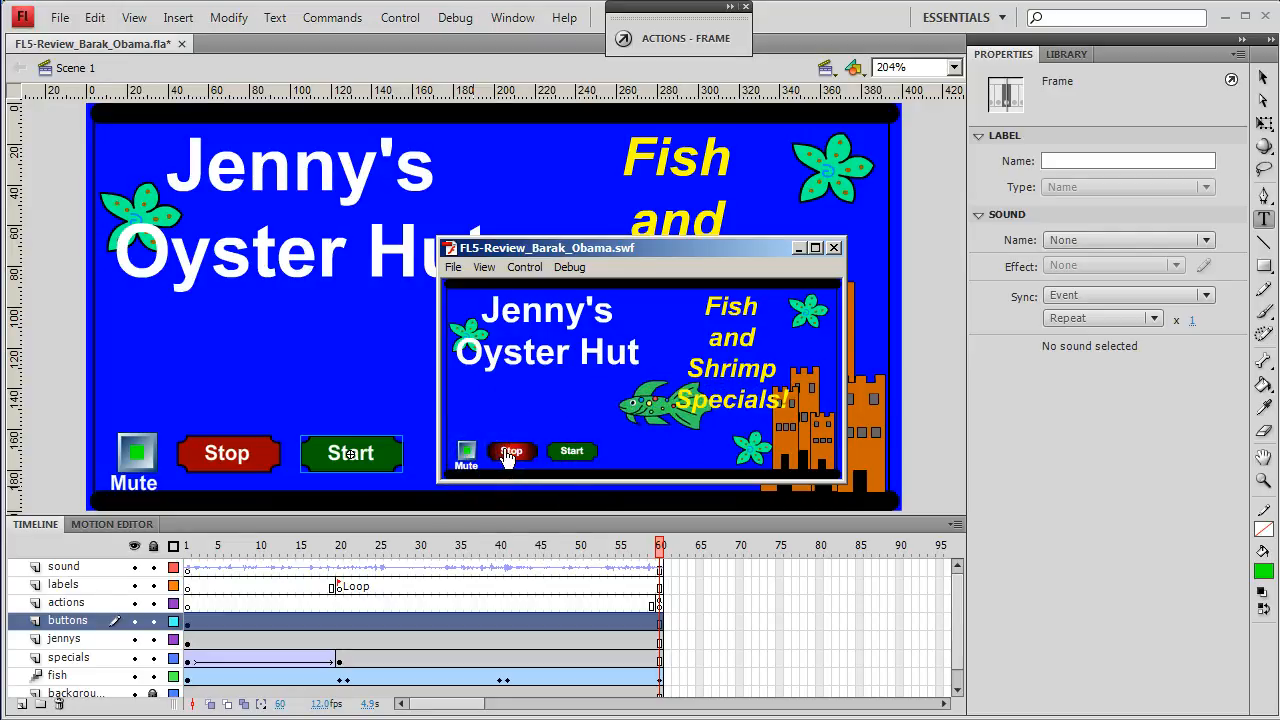
{"action": "left_click", "coordinate": [553, 452]}
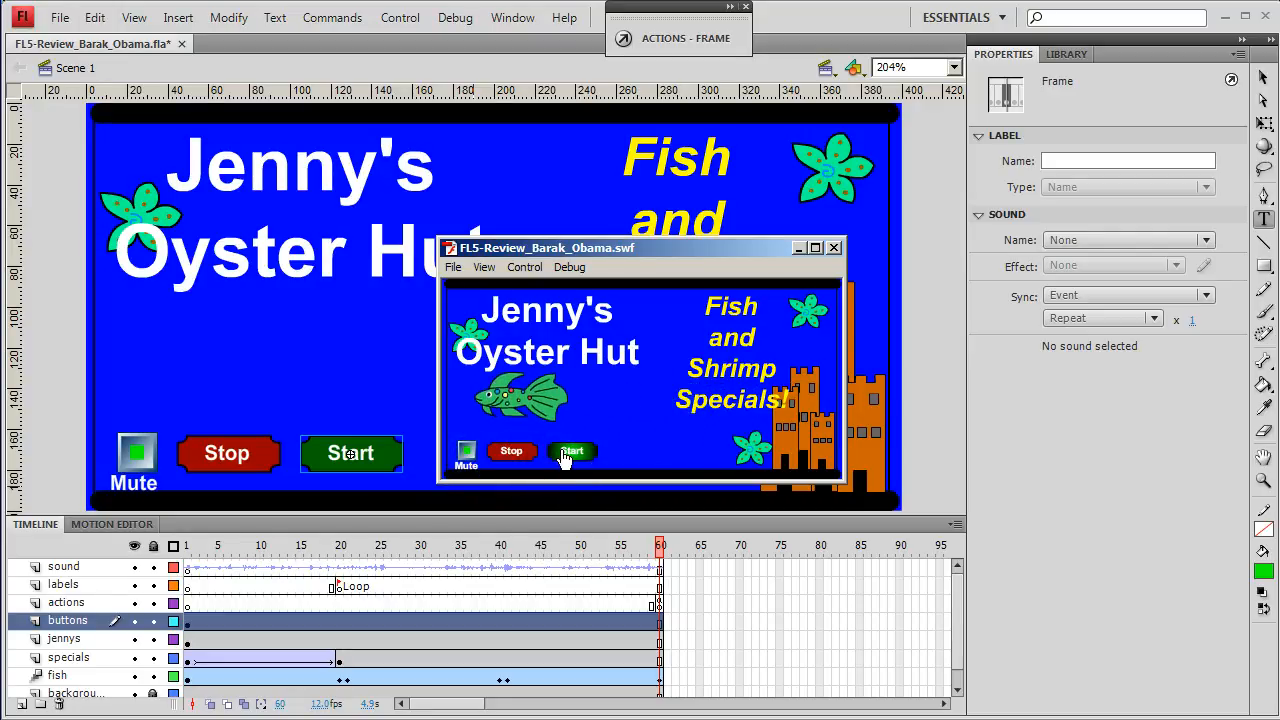